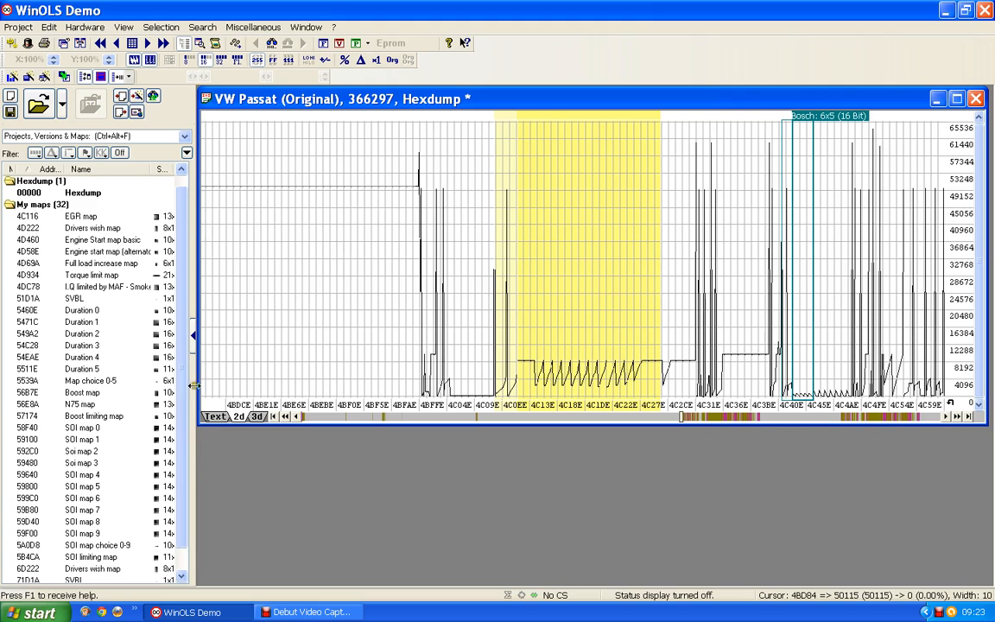
- Show the VW Passat hexdump as text values and go to the 13x16 map starting at address 4C116
click(215, 417)
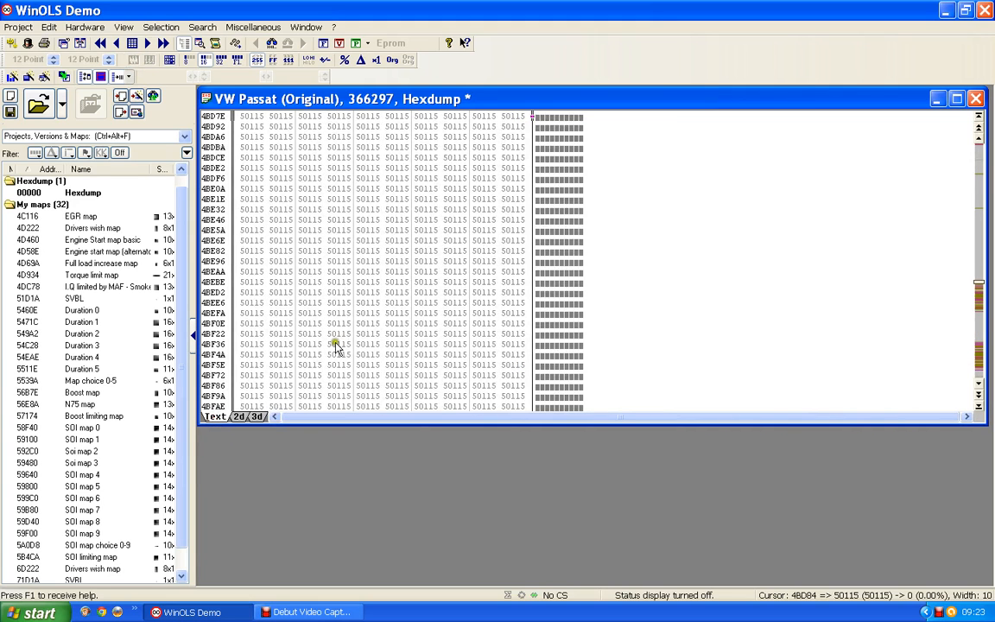
scroll(426, 277, down, 10)
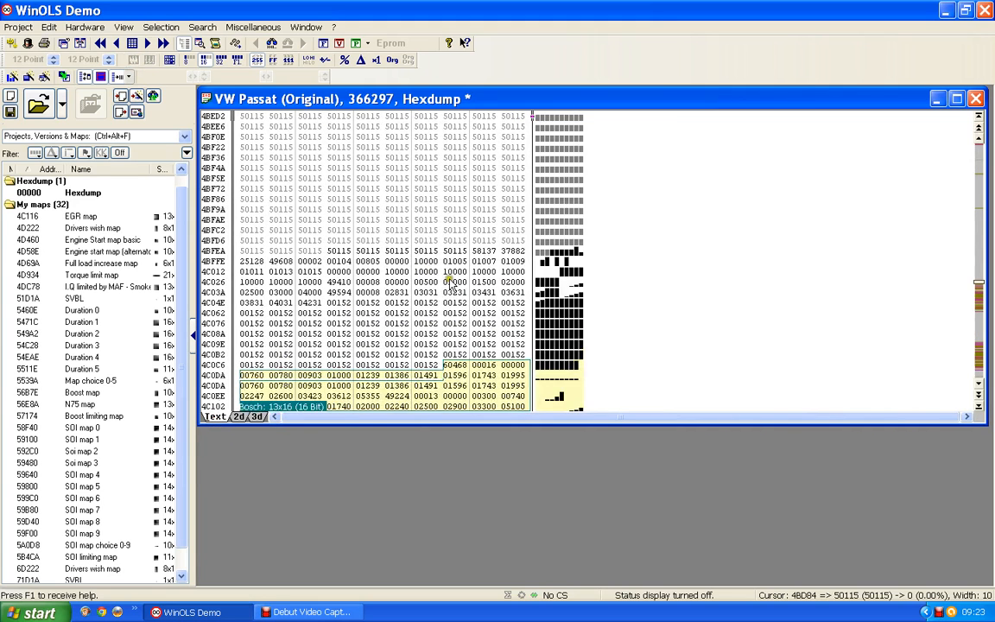
scroll(451, 285, down, 4)
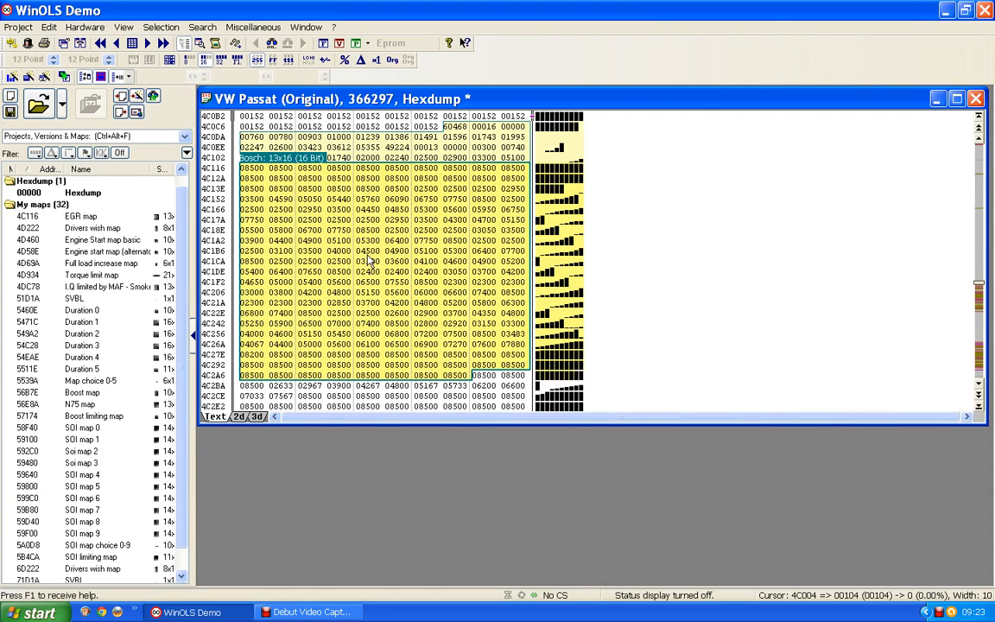
- Shift the hexdump's row alignment step by step to bring the 13x16 map's first value closer to a row start
key(ctrl+Left)
key(ctrl+Left)
key(ctrl+Left)
key(ctrl+Left)
key(ctrl+Left)
key(ctrl+Left)
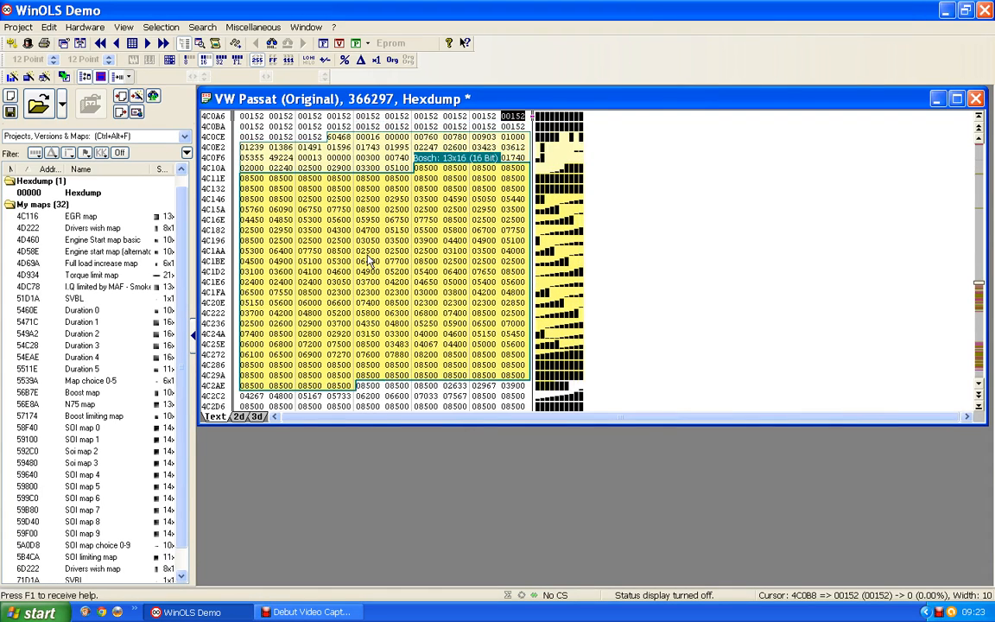
key(ctrl+Left)
key(ctrl+Left)
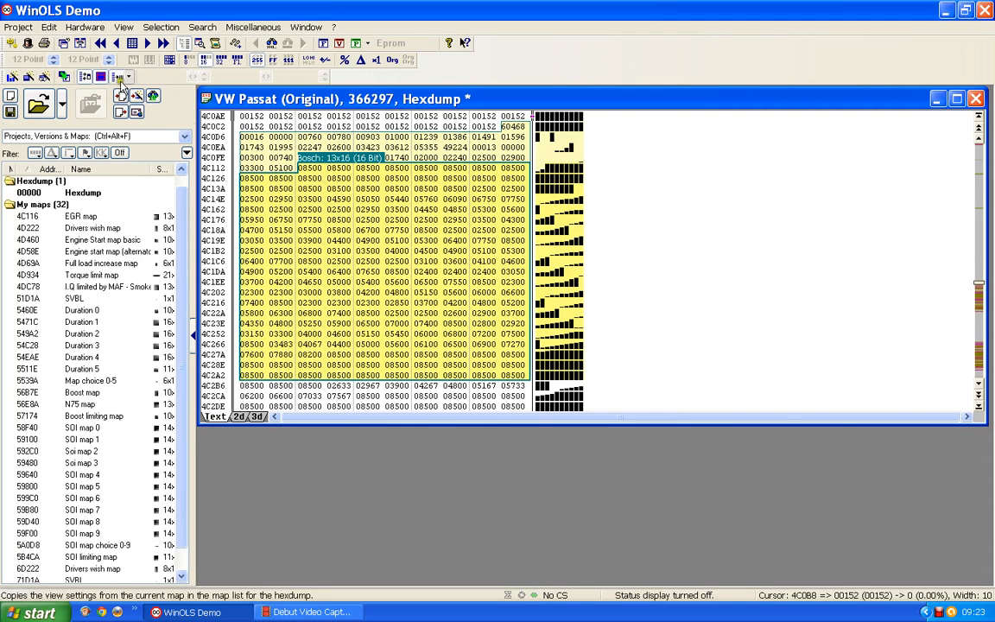
- Set the hexdump width to 14 columns and place the cursor on the EGR map's first value at 4C116
click(120, 77)
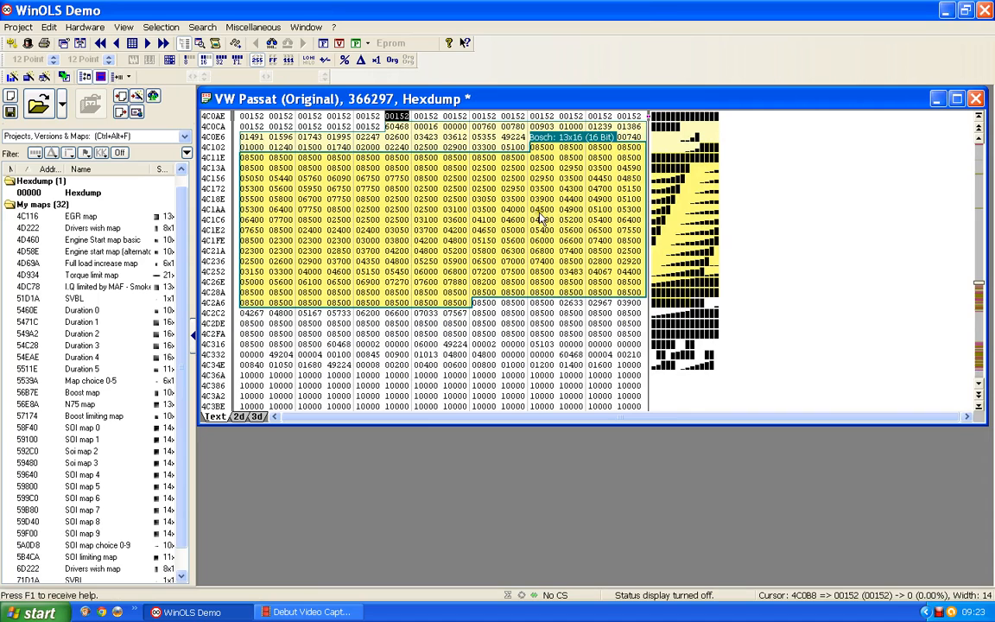
click(386, 213)
click(534, 220)
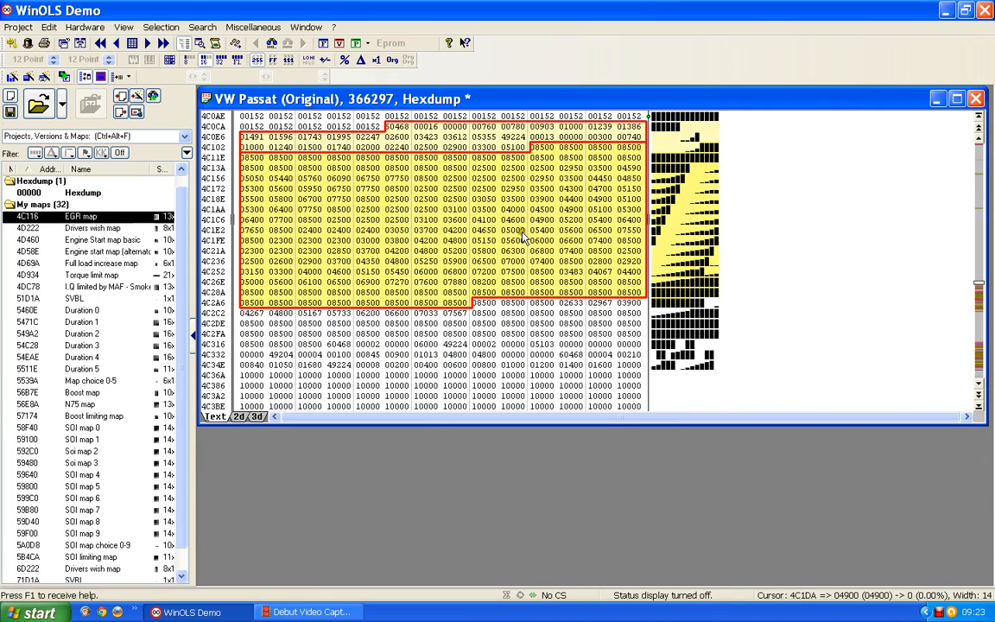
click(119, 78)
click(453, 211)
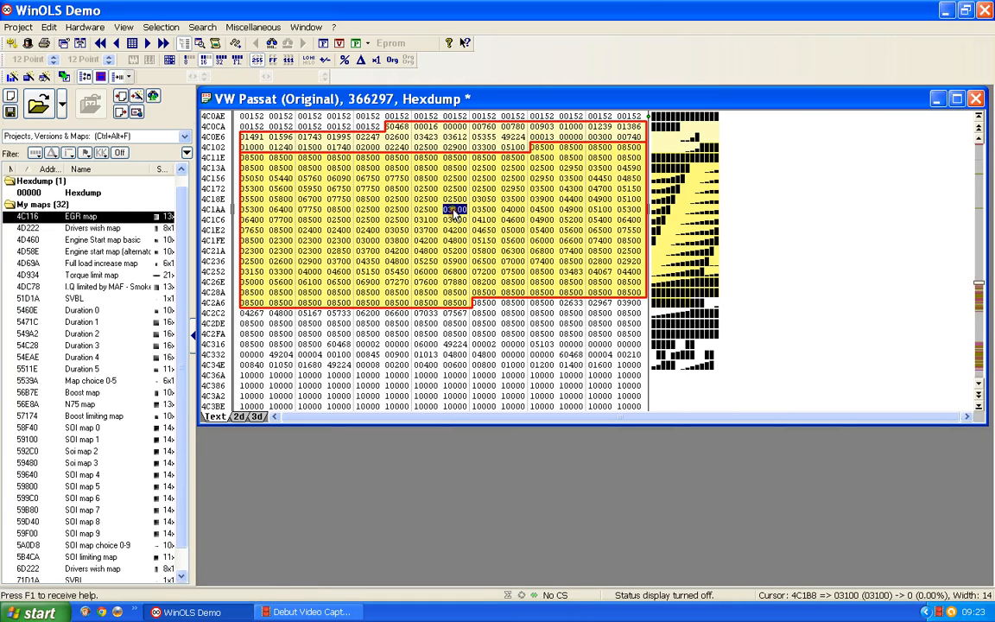
click(443, 200)
click(436, 239)
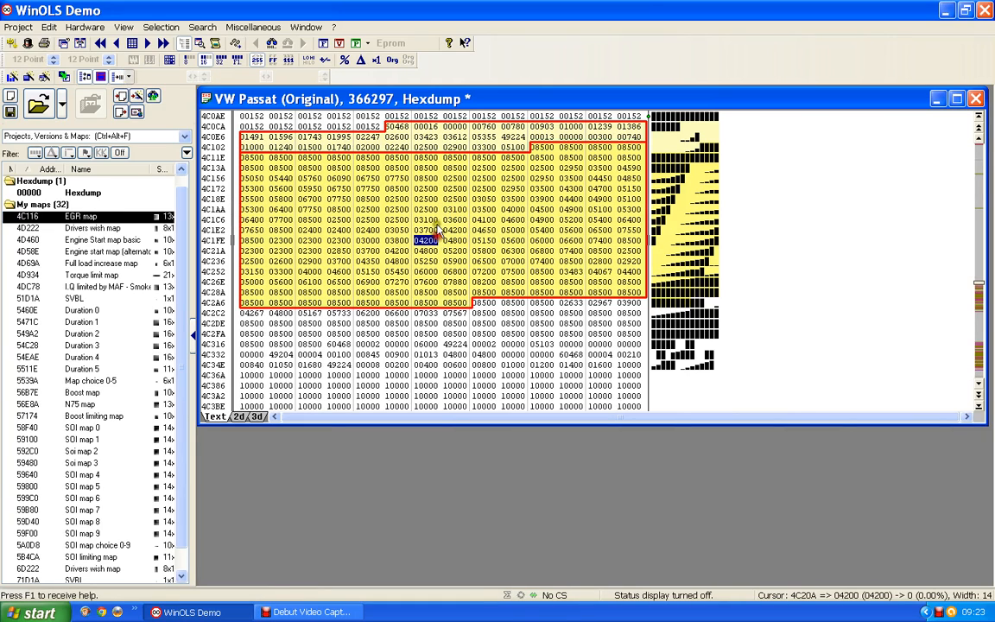
click(537, 147)
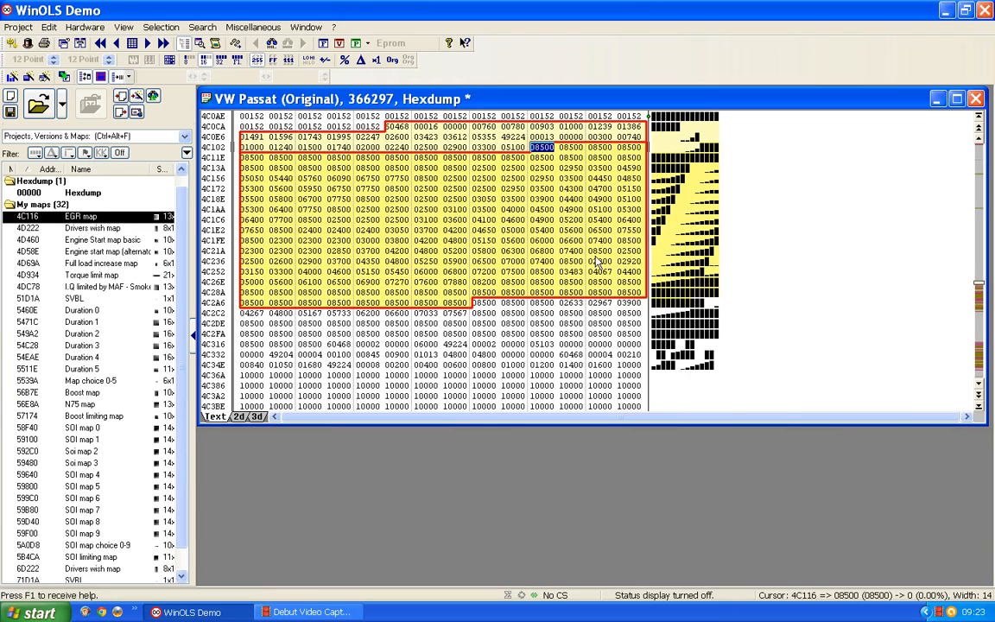
- Shift the 14-column hexdump until the EGR map's first value at 4C116 begins a row
key(ctrl+Left)
key(ctrl+Left)
key(ctrl+Left)
key(ctrl+Left)
key(ctrl+Left)
key(ctrl+Left)
key(ctrl+Left)
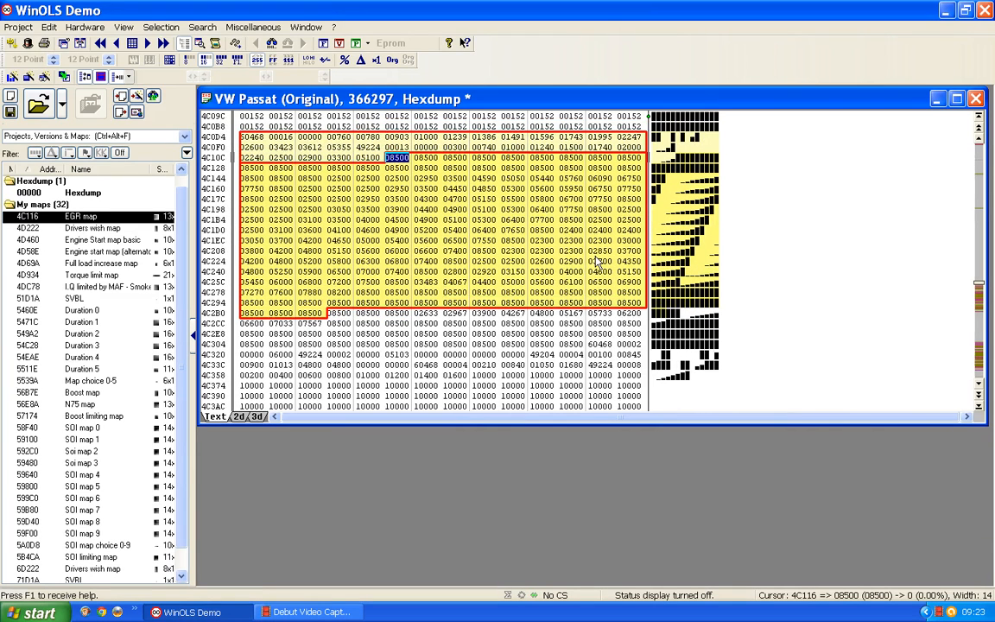
key(ctrl+Left)
key(ctrl+Left)
key(ctrl+Left)
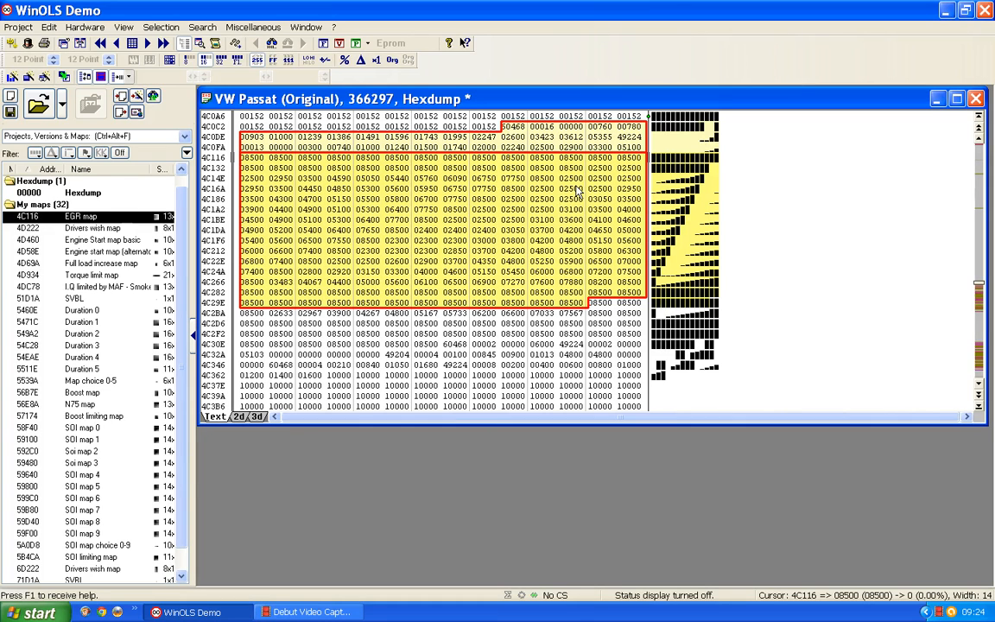
- Reduce the hexdump width to 13 columns and realign it so the EGR map starts at the beginning of a row
key(w)
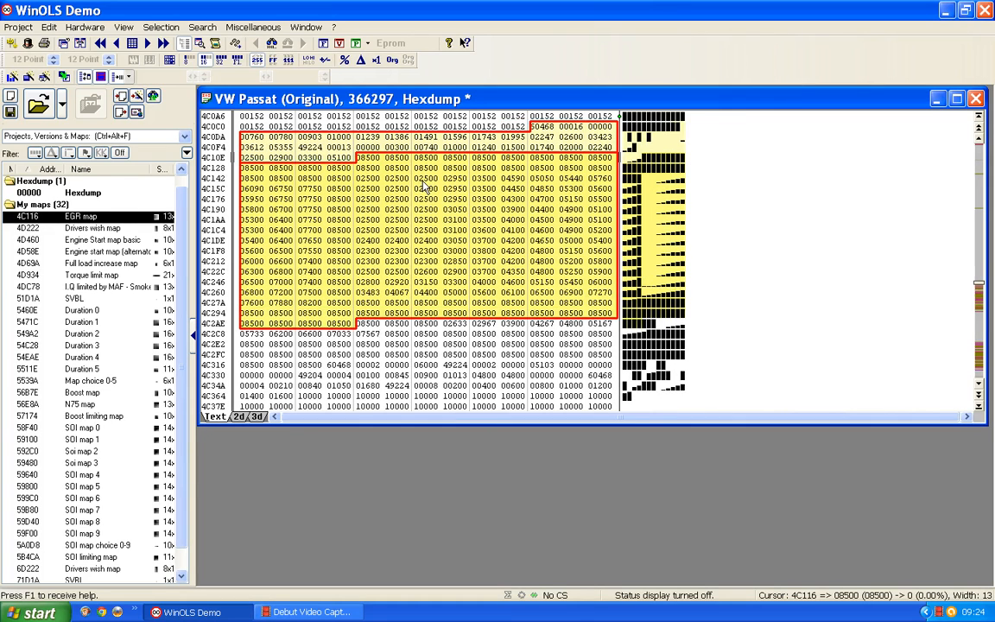
key(ctrl+Left)
key(ctrl+Left)
key(ctrl+Left)
key(ctrl+Left)
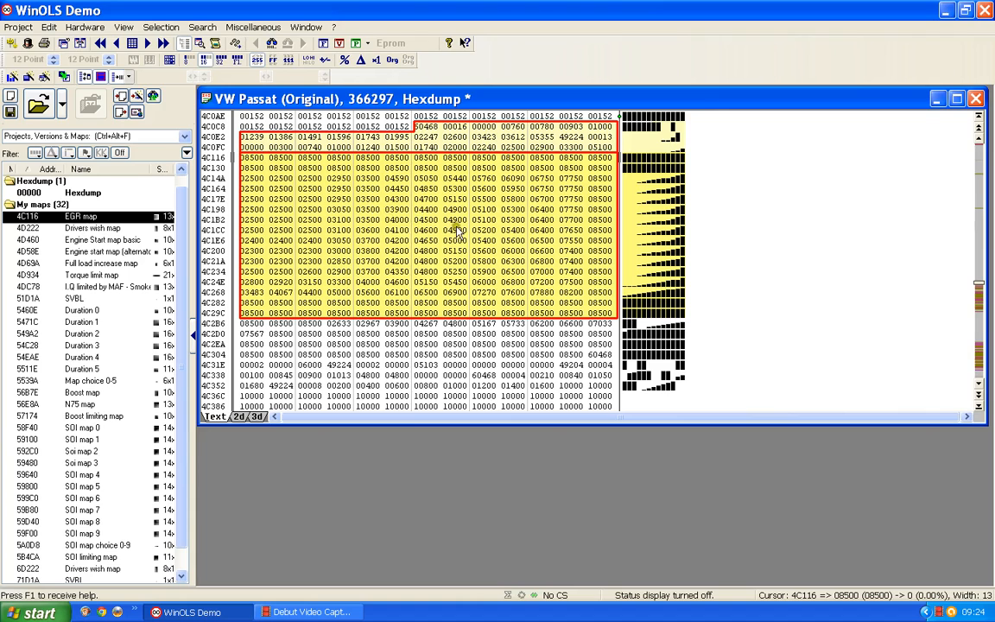
- Open the EGR map in its own window, move it up slightly, enlarge it, and place the cursor on the 0 RPM, 0.0 cell
double_click(393, 229)
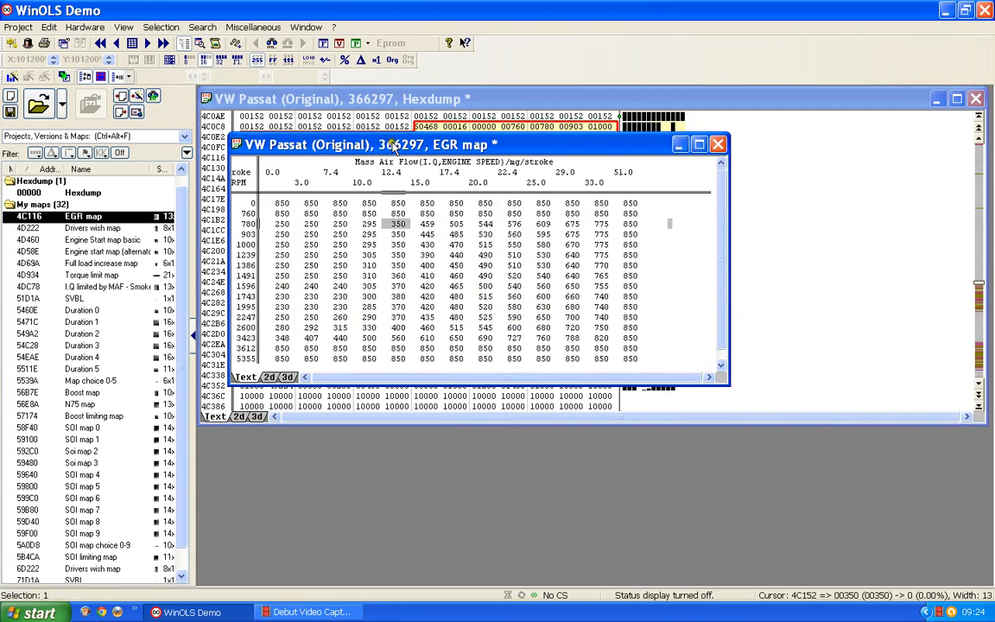
drag(367, 144, 367, 131)
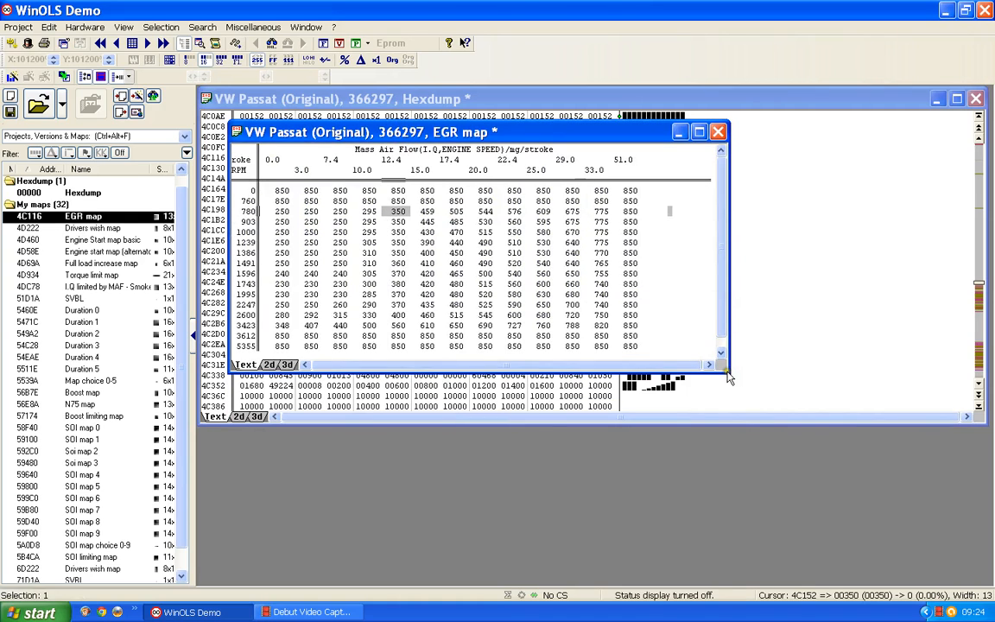
drag(730, 374, 768, 409)
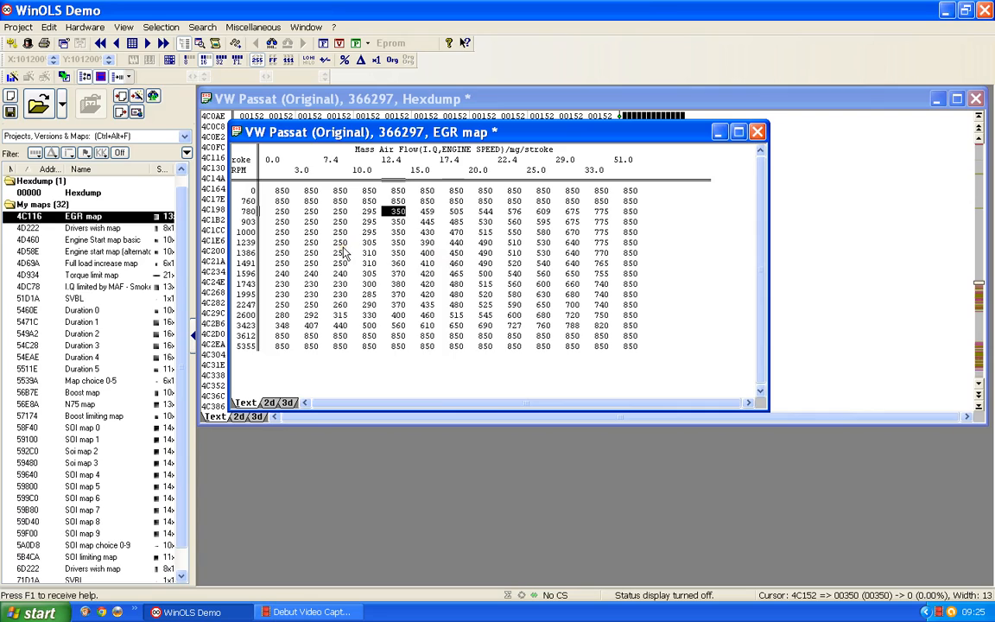
click(283, 192)
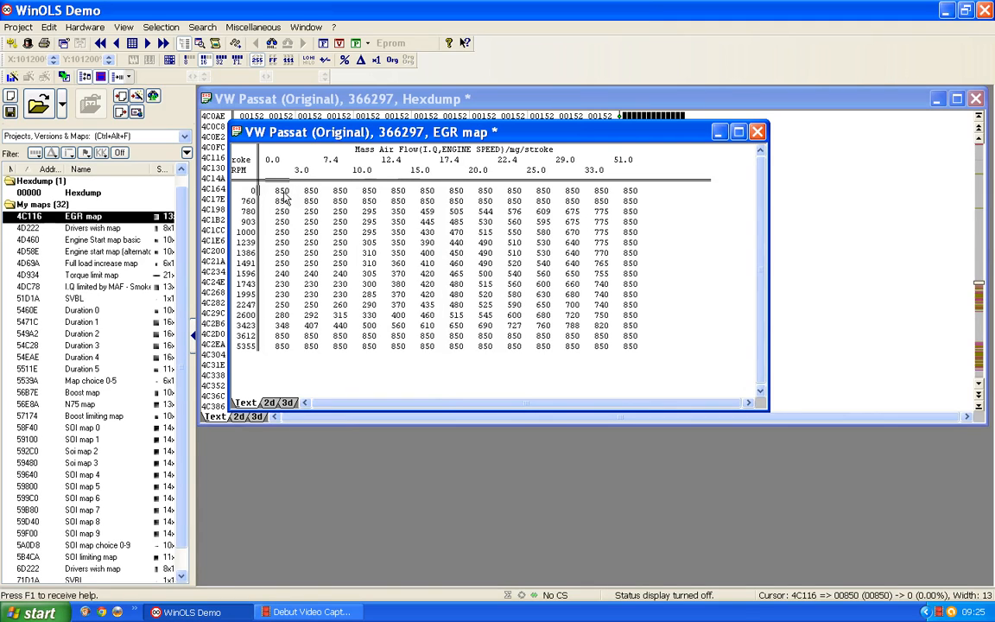
- In consecutive selection mode, select the EGR map cells from 0 RPM/0.0 through 1596 RPM/20.0 and clear the selection
click(166, 28)
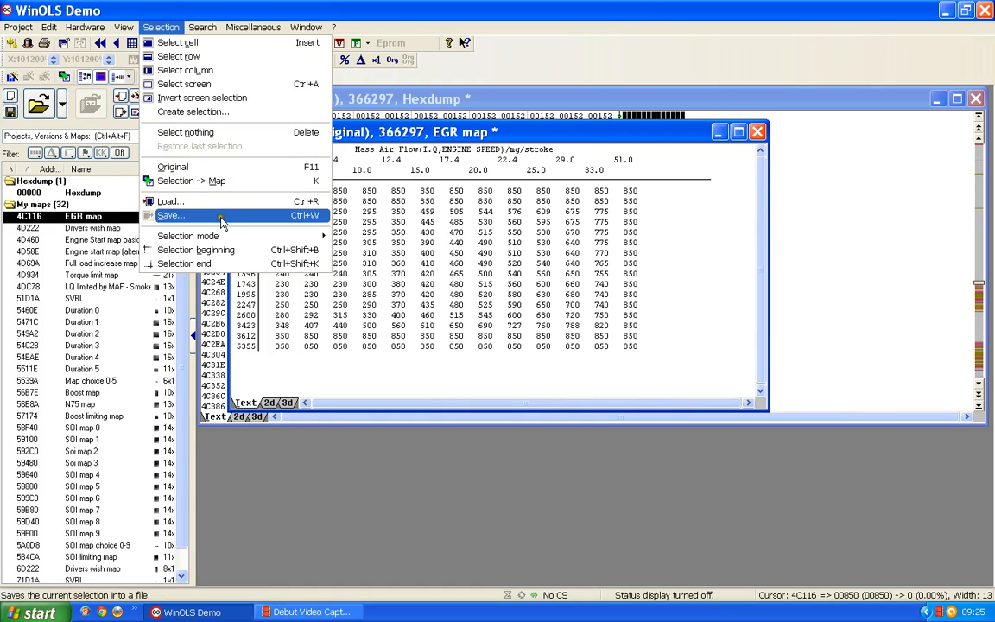
mouse_move(227, 237)
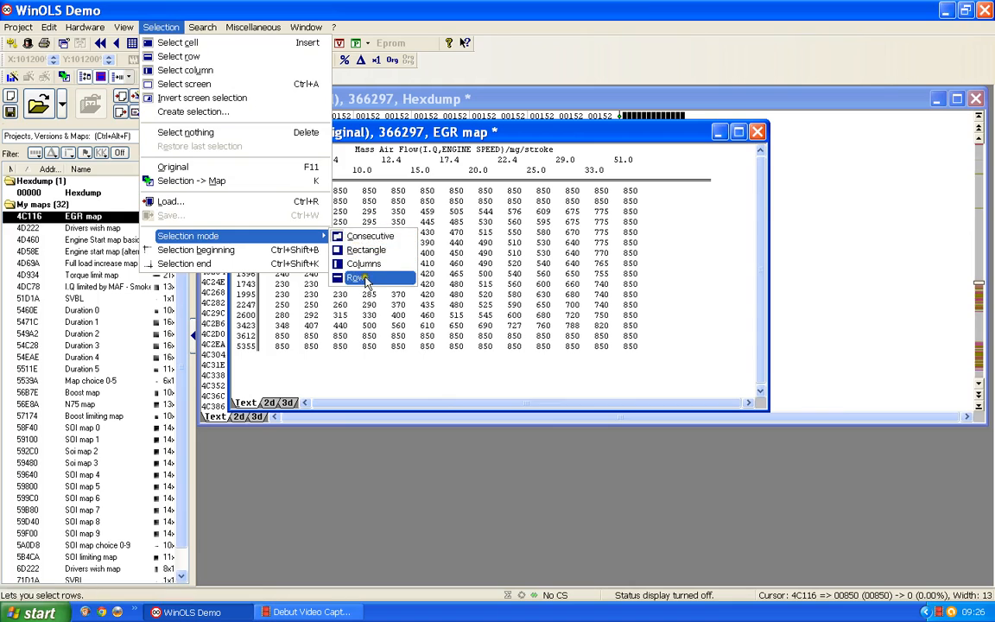
click(366, 236)
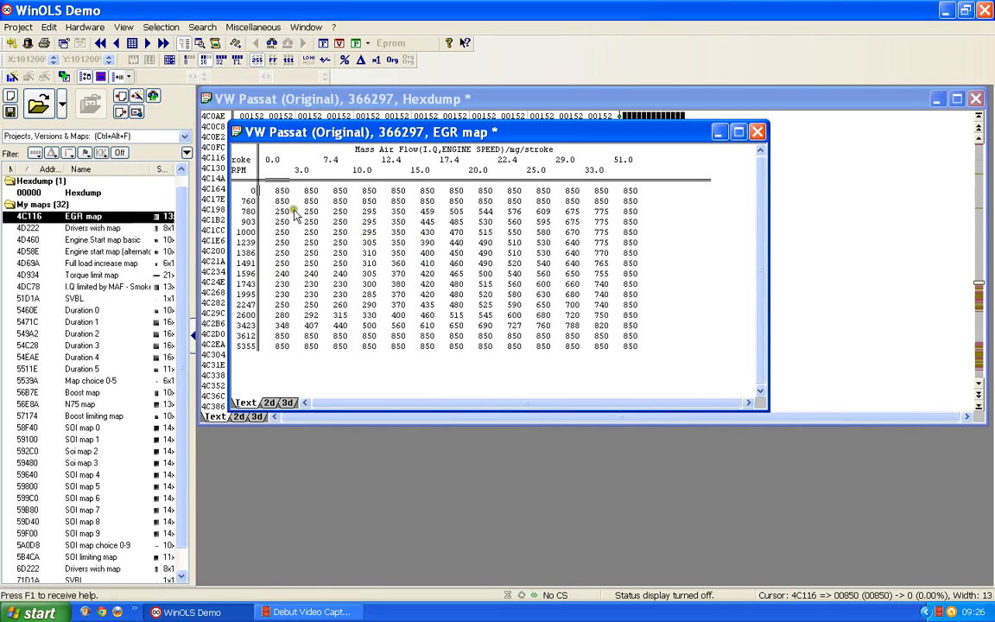
drag(282, 191, 427, 223)
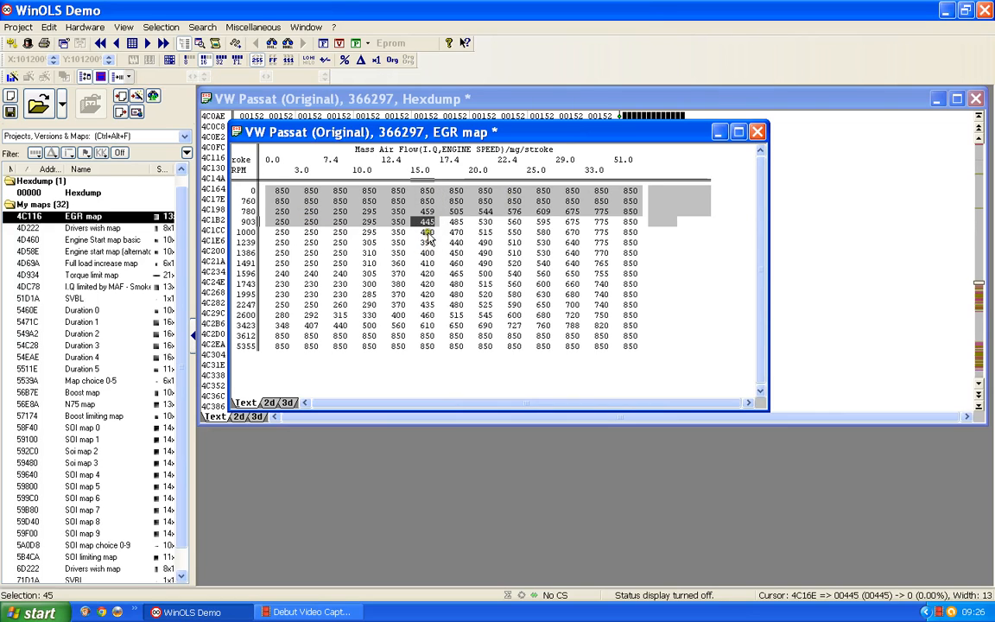
drag(422, 221, 485, 278)
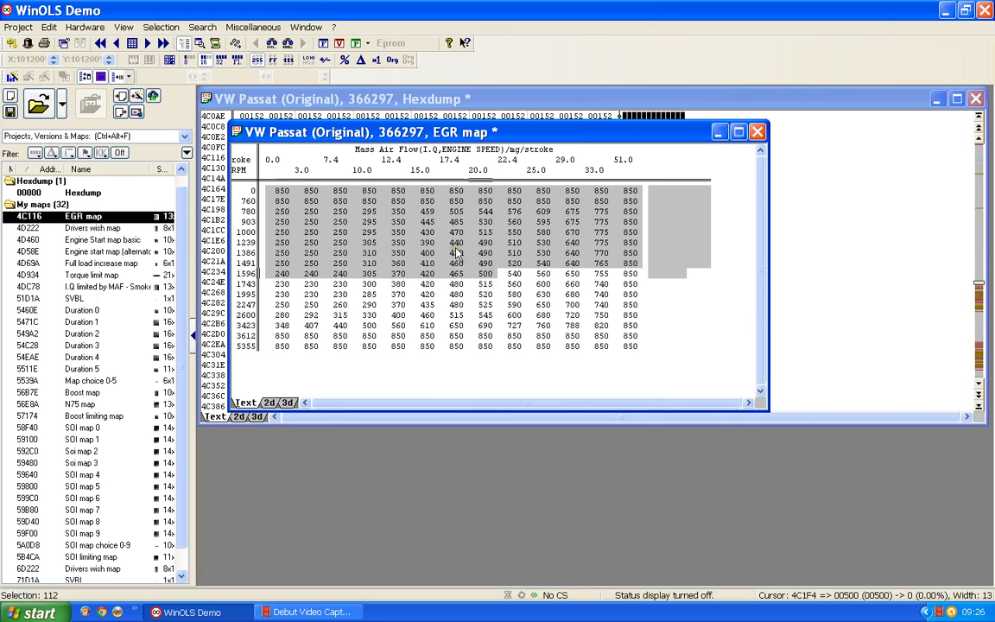
key(Escape)
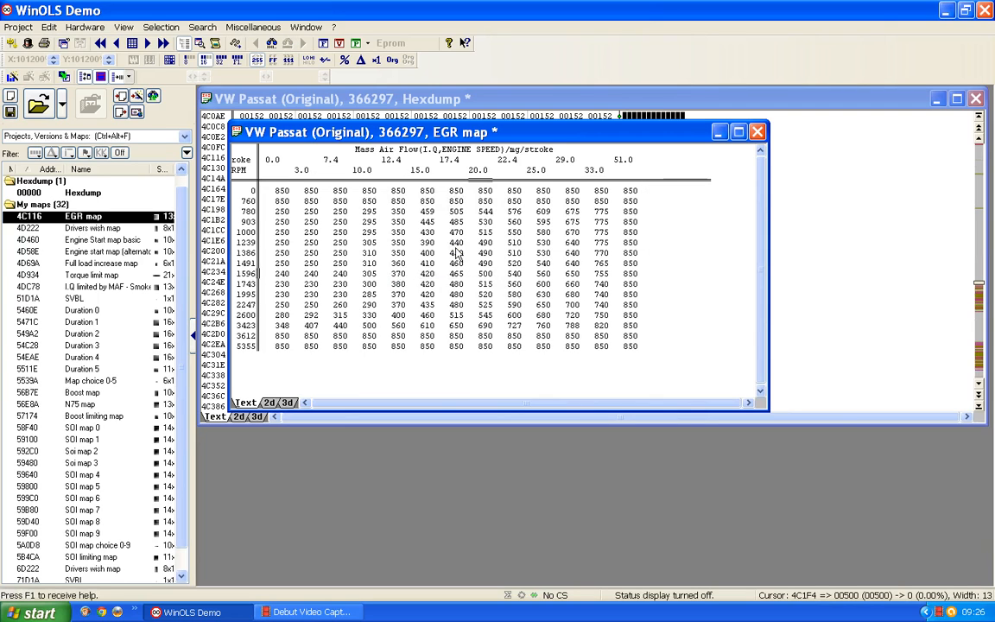
- In rectangle selection mode, select the blocks 0–1239 RPM by 0.0–7.4 and 2247–5355 RPM by 22.4–51.0, and clear the selection
click(163, 28)
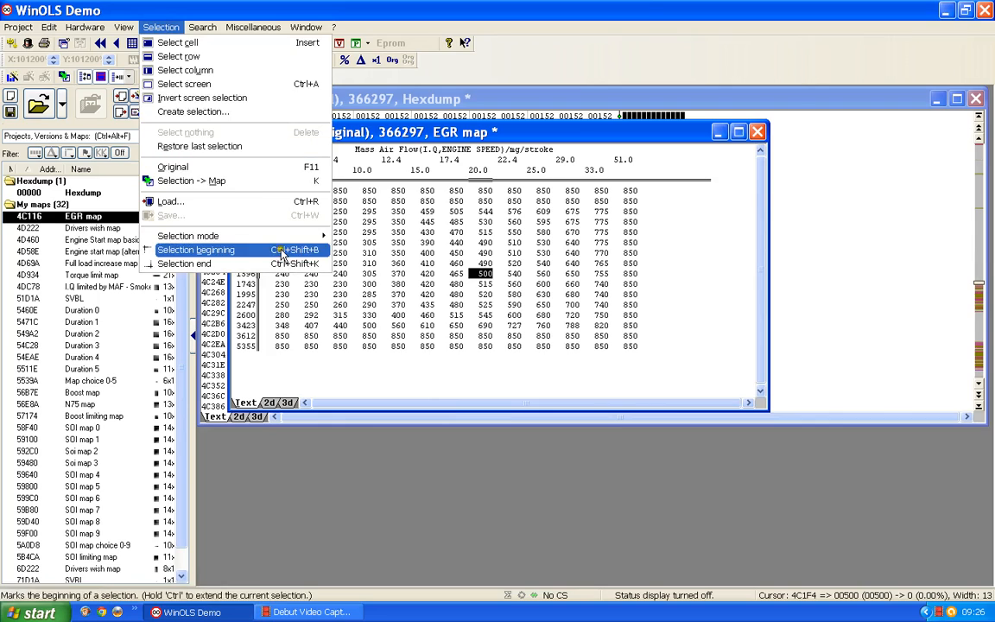
mouse_move(283, 241)
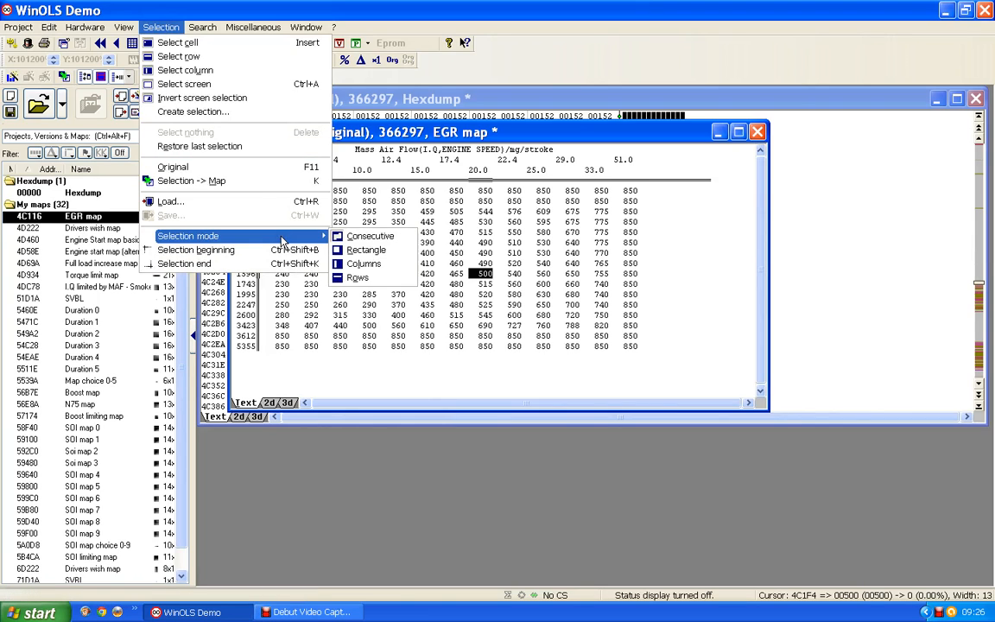
click(358, 250)
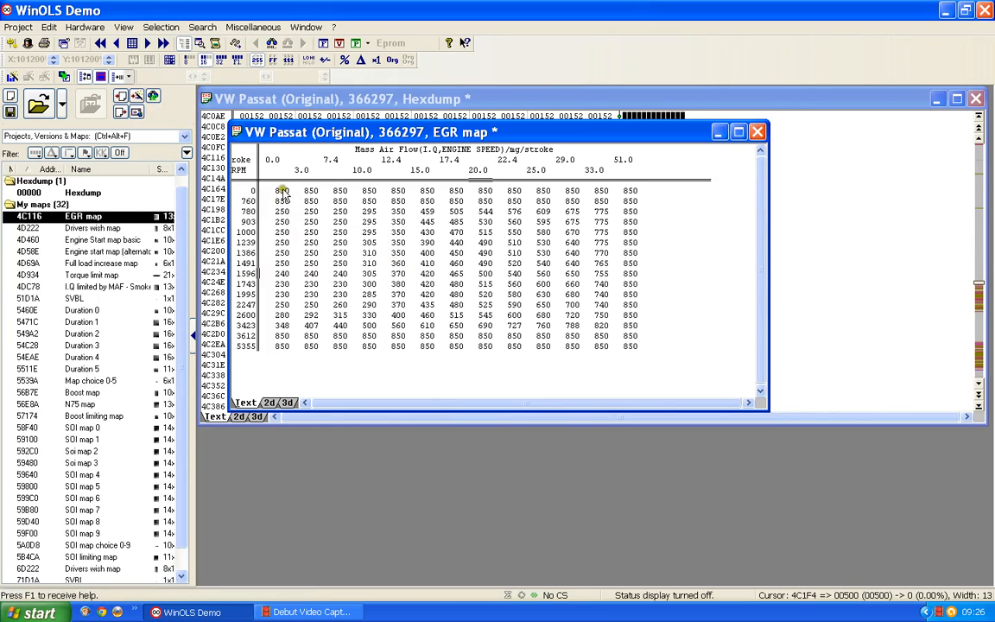
drag(282, 191, 331, 237)
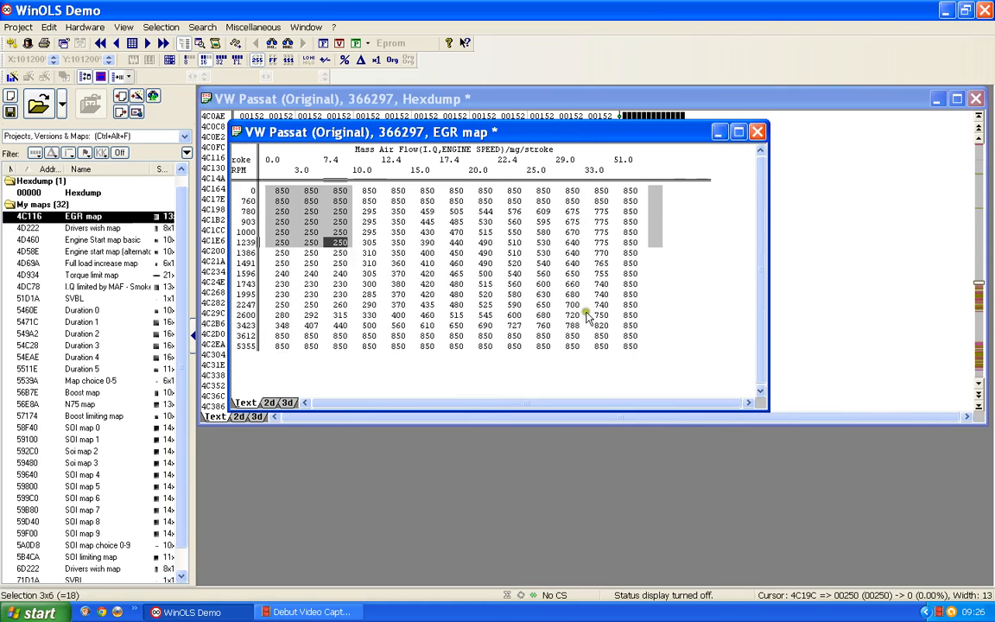
click(513, 306)
drag(513, 309, 628, 345)
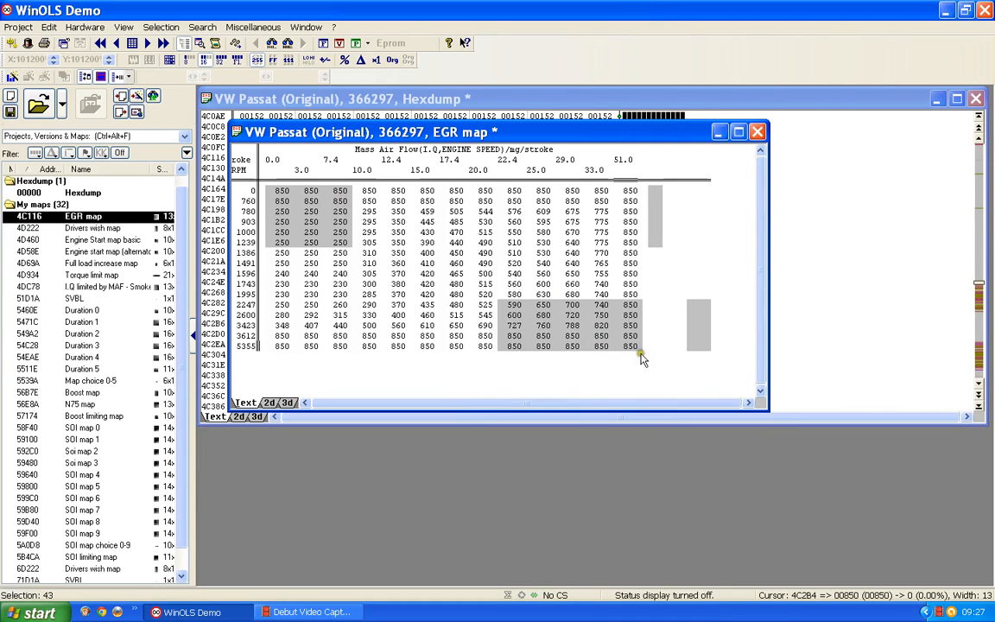
click(601, 386)
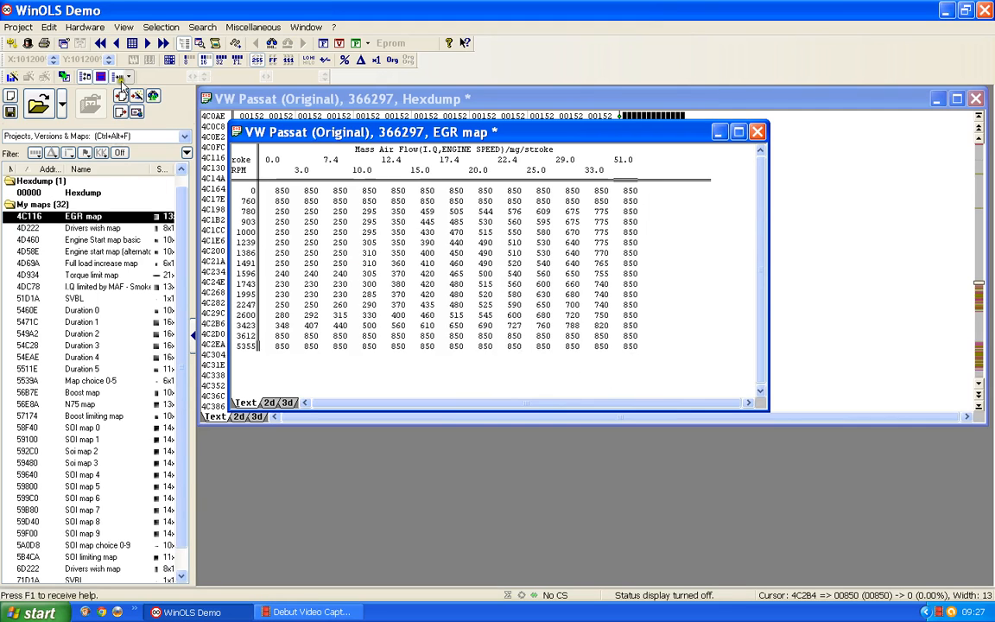
- Set the selection mode to columns and select the EGR map's entire 0.0 column
click(160, 27)
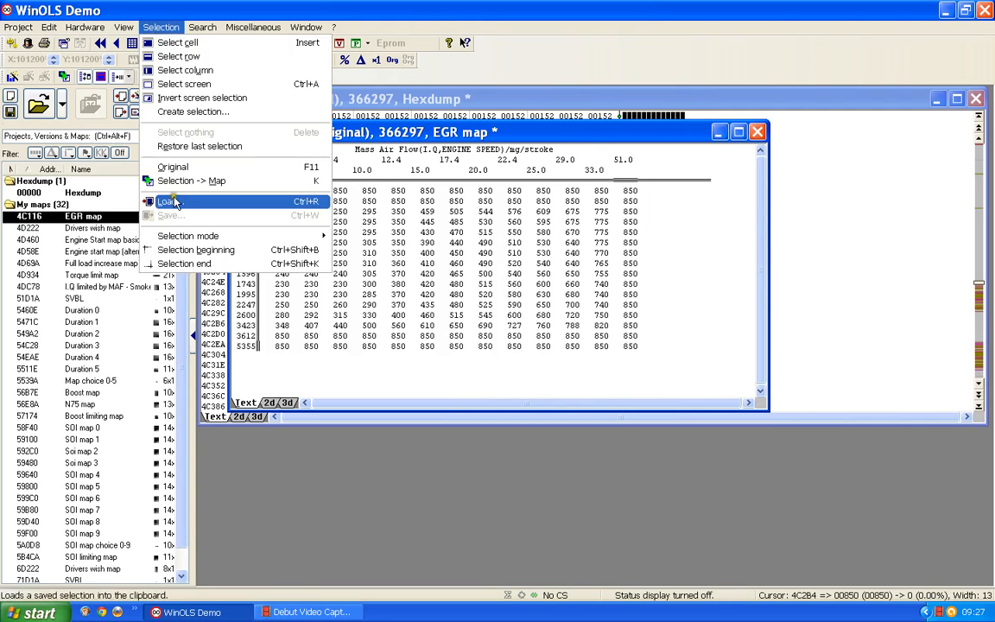
mouse_move(227, 242)
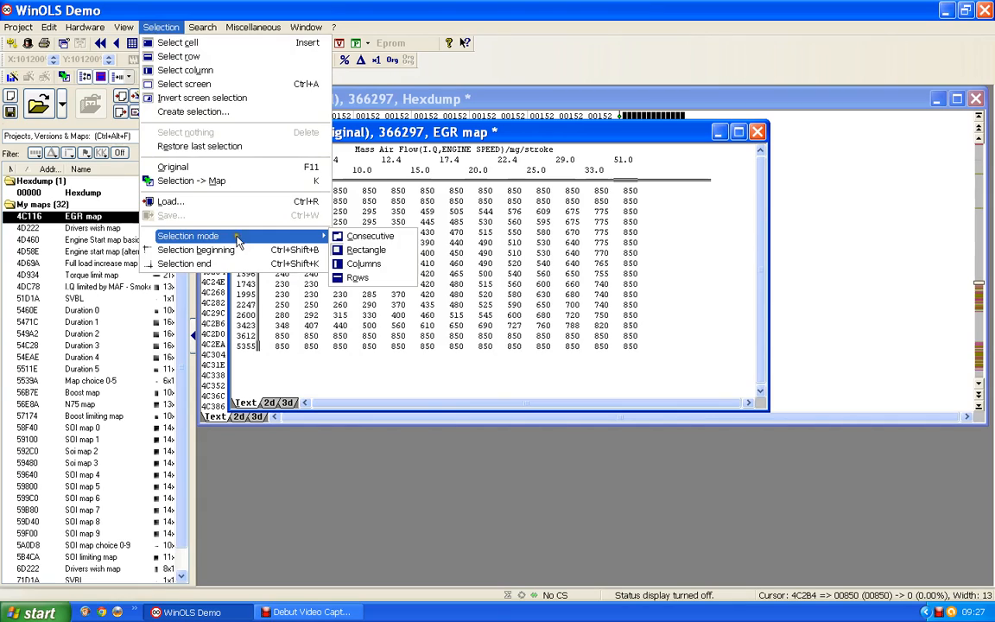
click(372, 264)
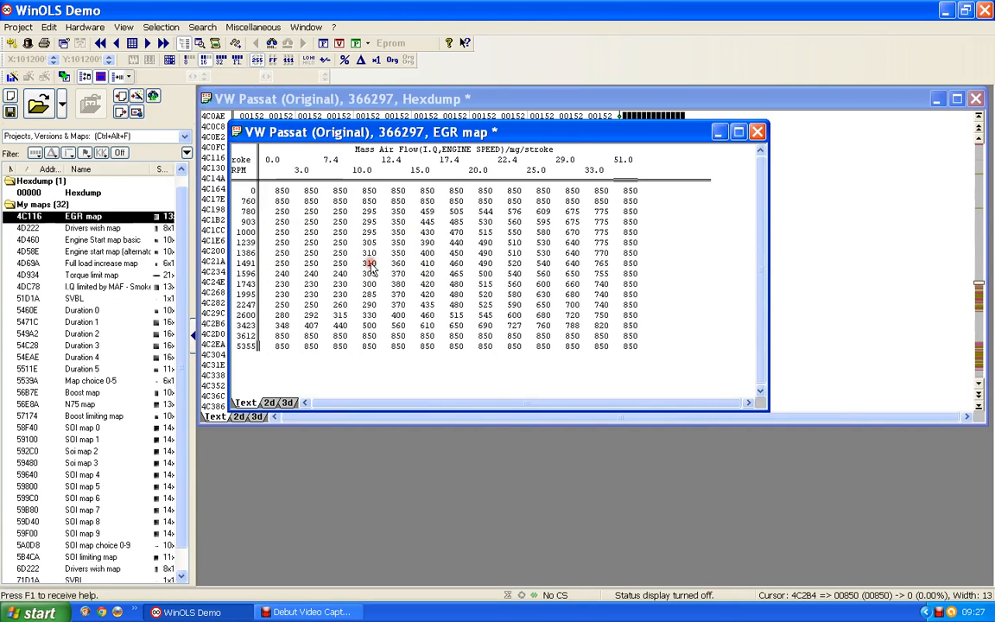
click(281, 193)
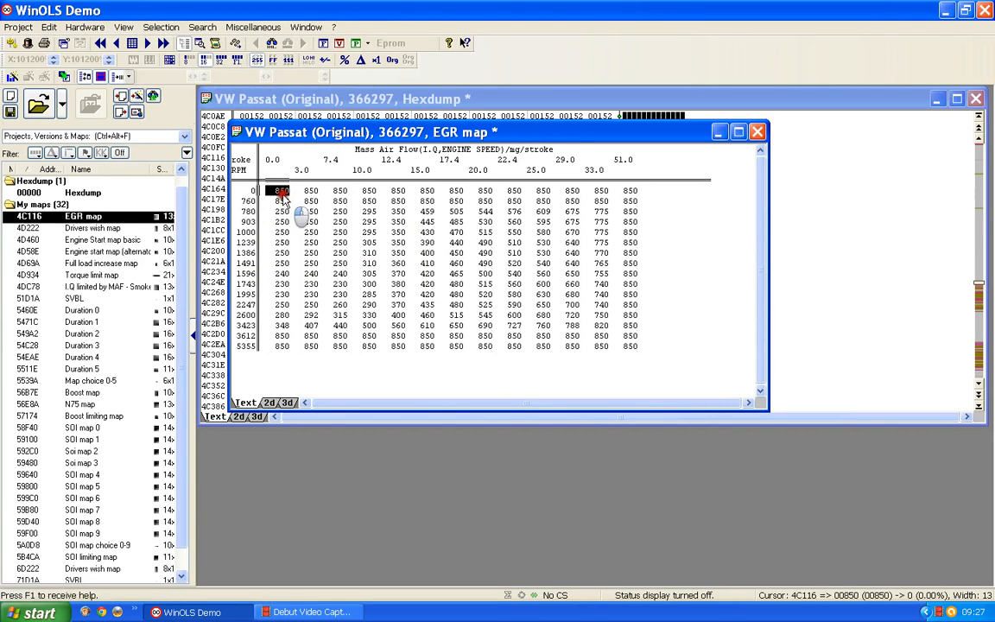
click(282, 273)
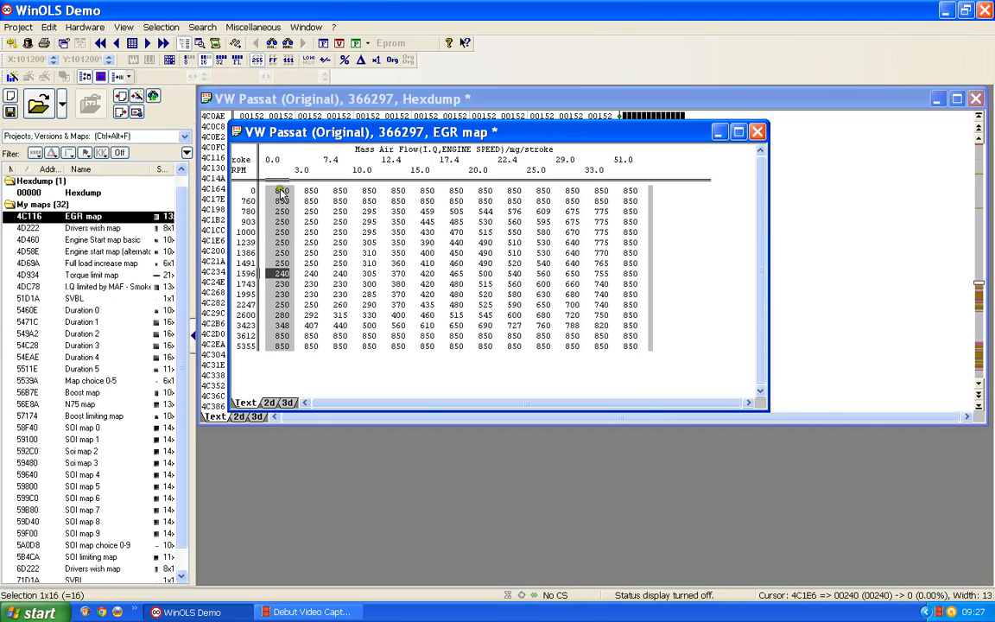
- Clear the column selection, switch the selection mode to rows, and select then deselect the 0 and 760 RPM rows of the EGR map
mouse_move(281, 191)
mouse_down()
mouse_move(398, 191)
mouse_move(278, 193)
mouse_up()
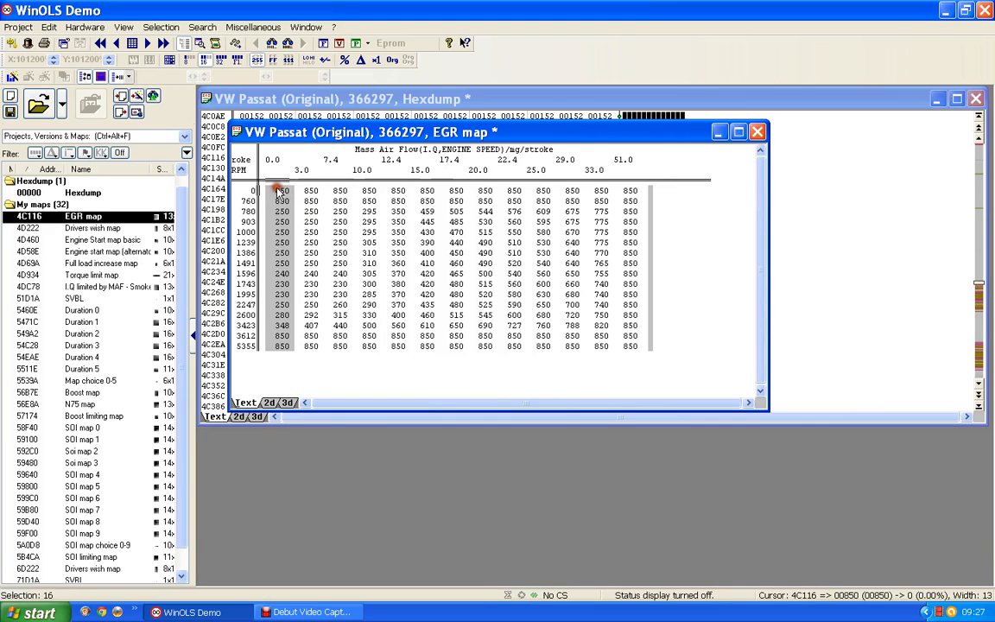
click(278, 194)
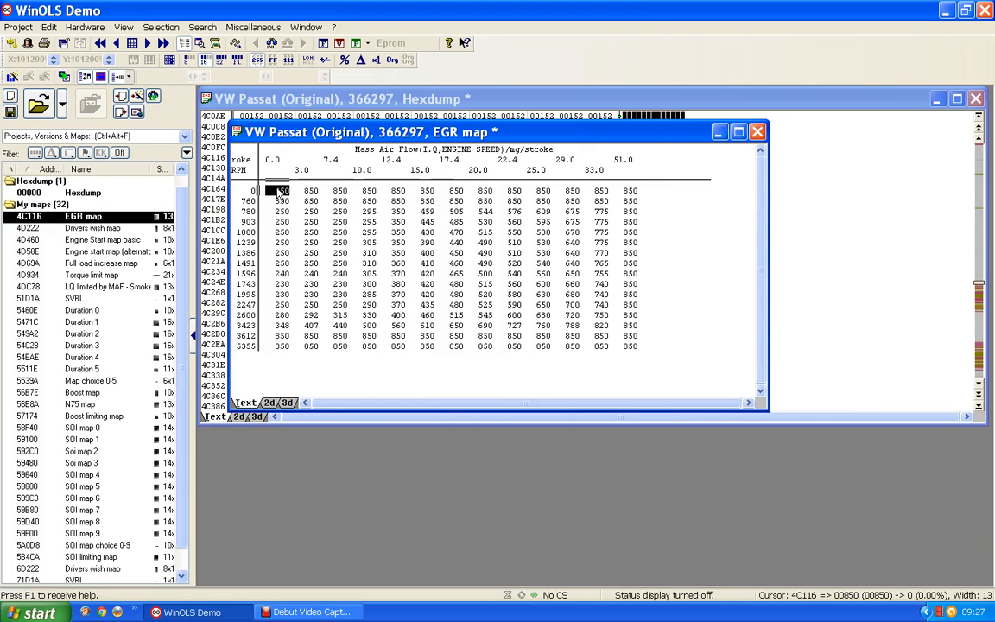
click(166, 28)
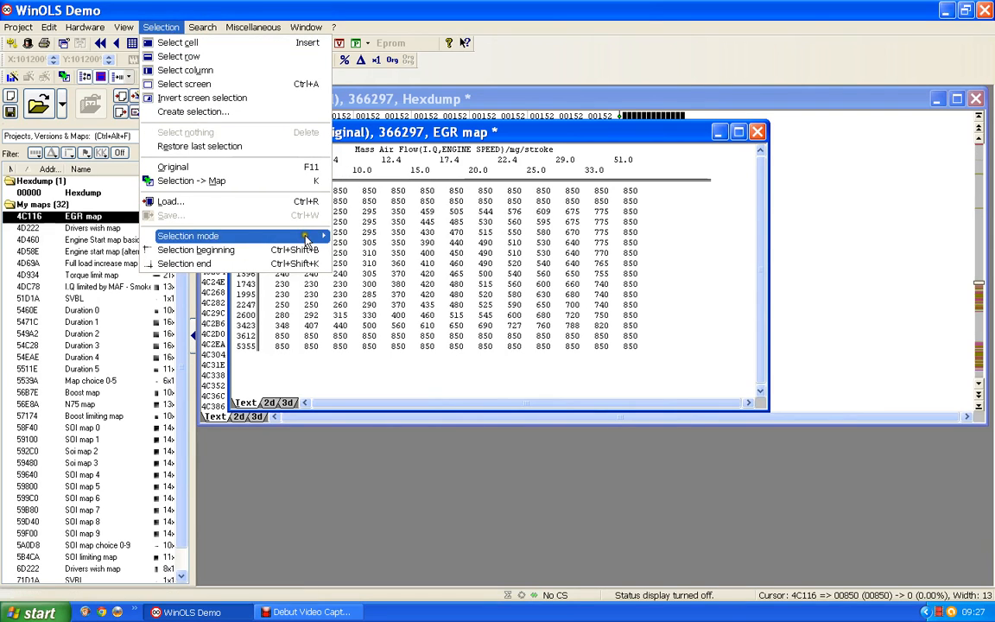
click(350, 276)
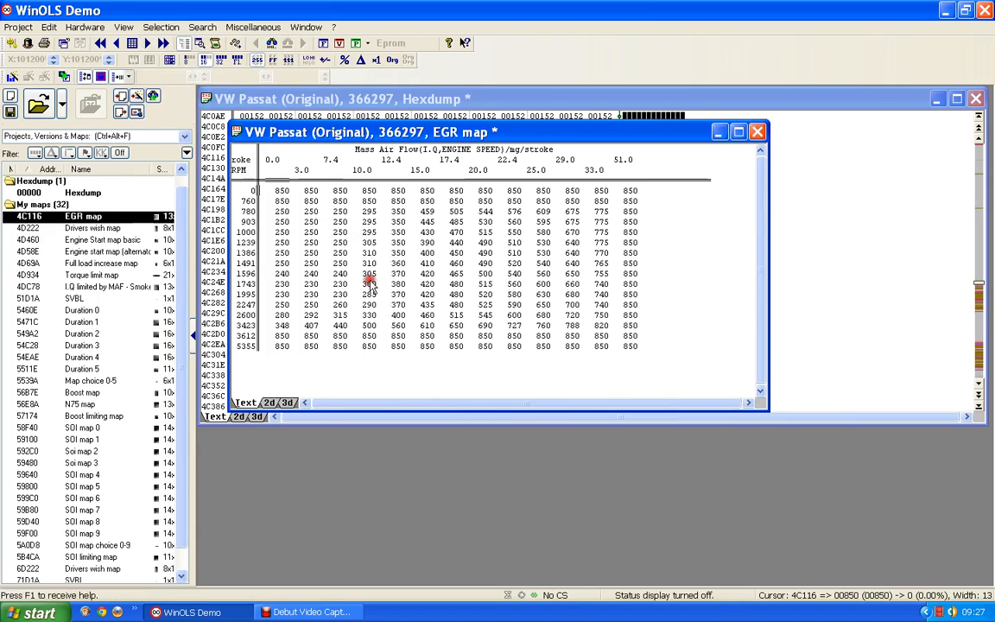
mouse_move(282, 191)
mouse_down()
mouse_move(282, 284)
mouse_move(281, 199)
mouse_up()
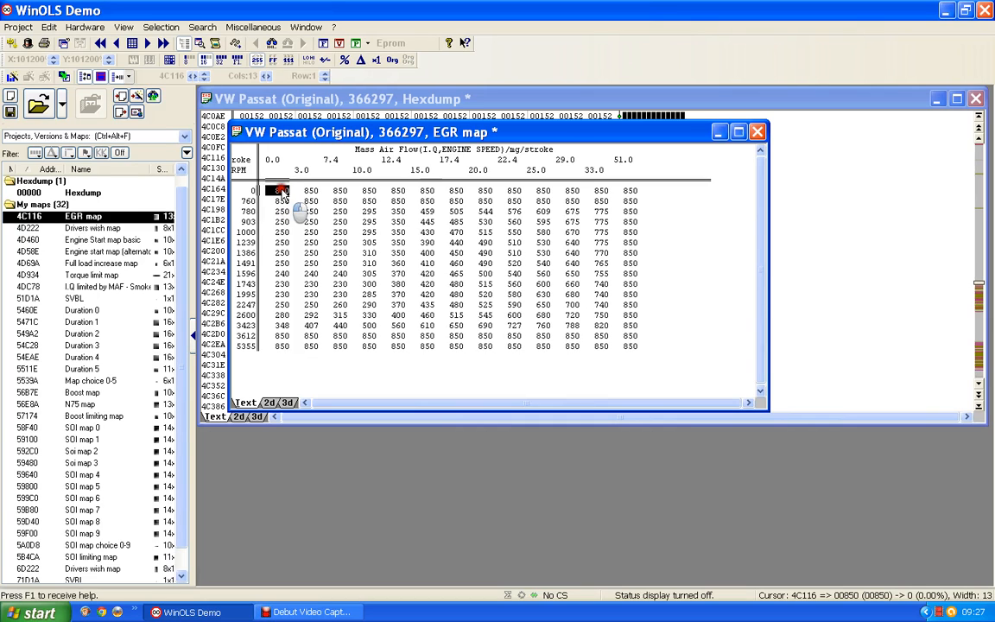
drag(282, 192, 280, 200)
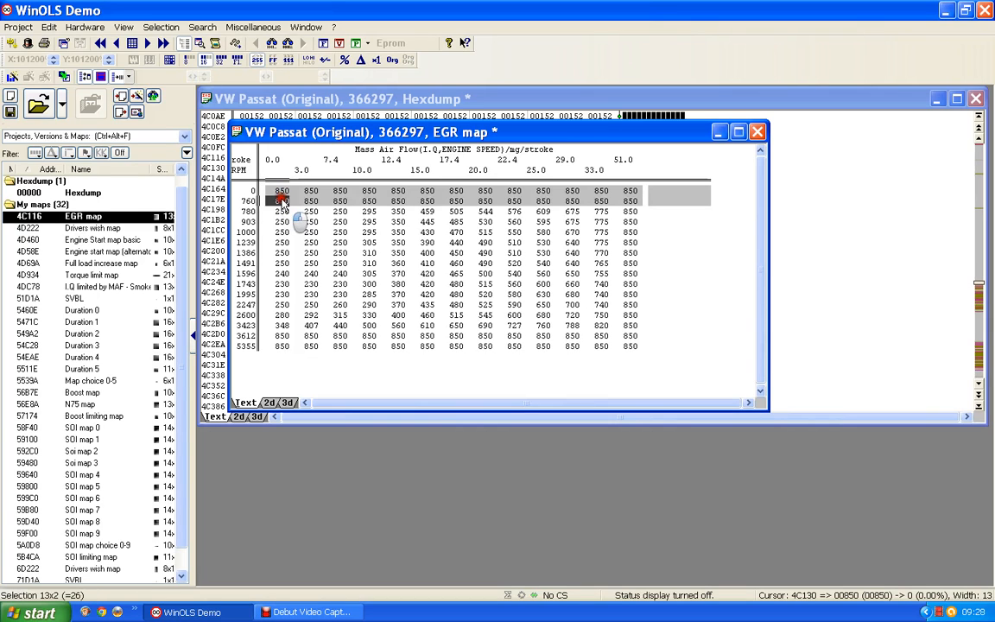
click(279, 195)
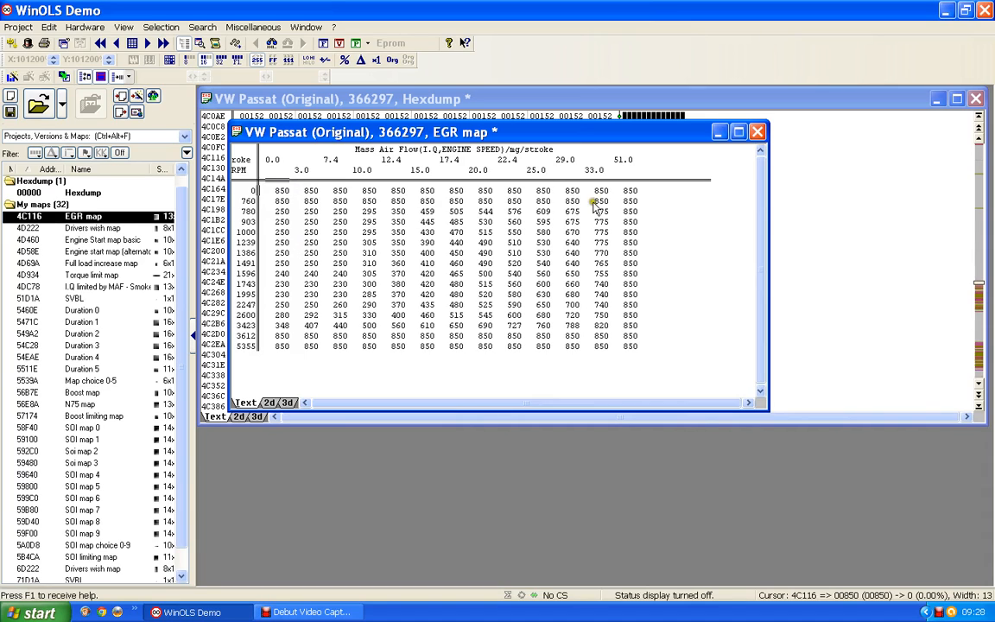
- Set the 780 RPM, 0.0 cell to 850 and choose to apply changes always, turning memory protection off
click(282, 212)
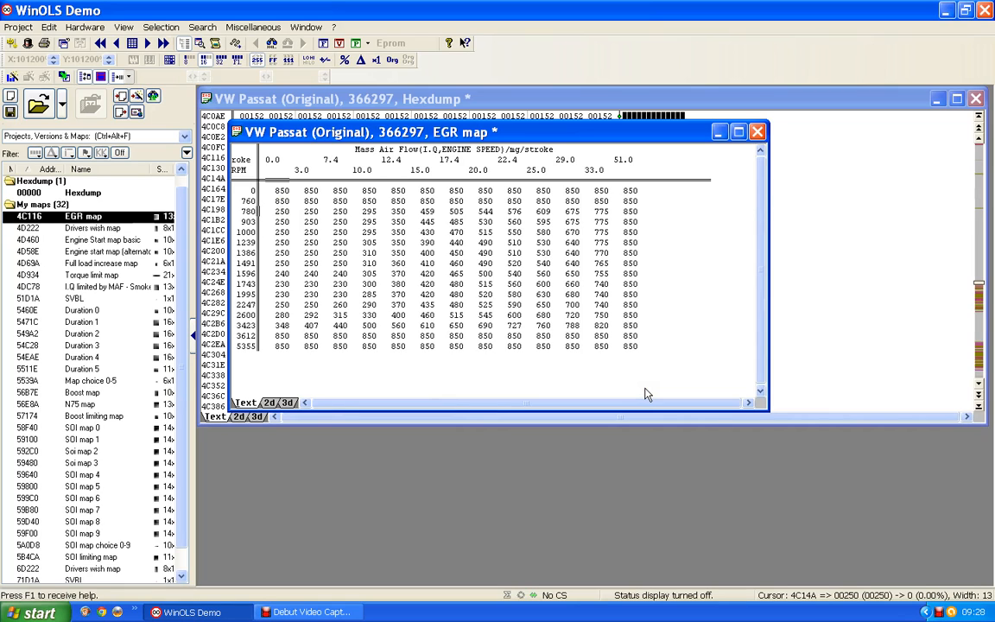
text(5)
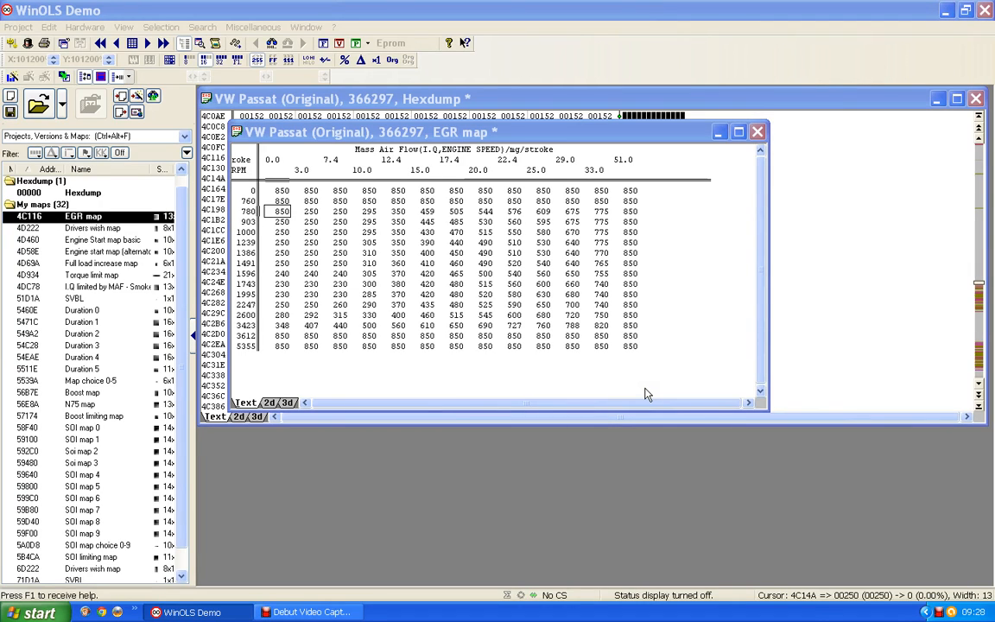
key(Return)
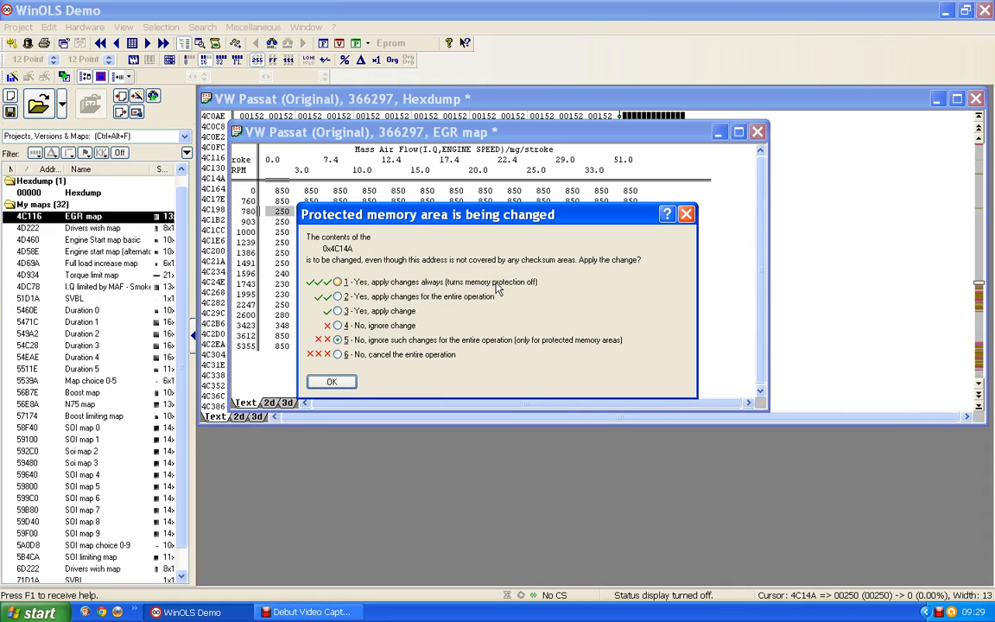
click(338, 282)
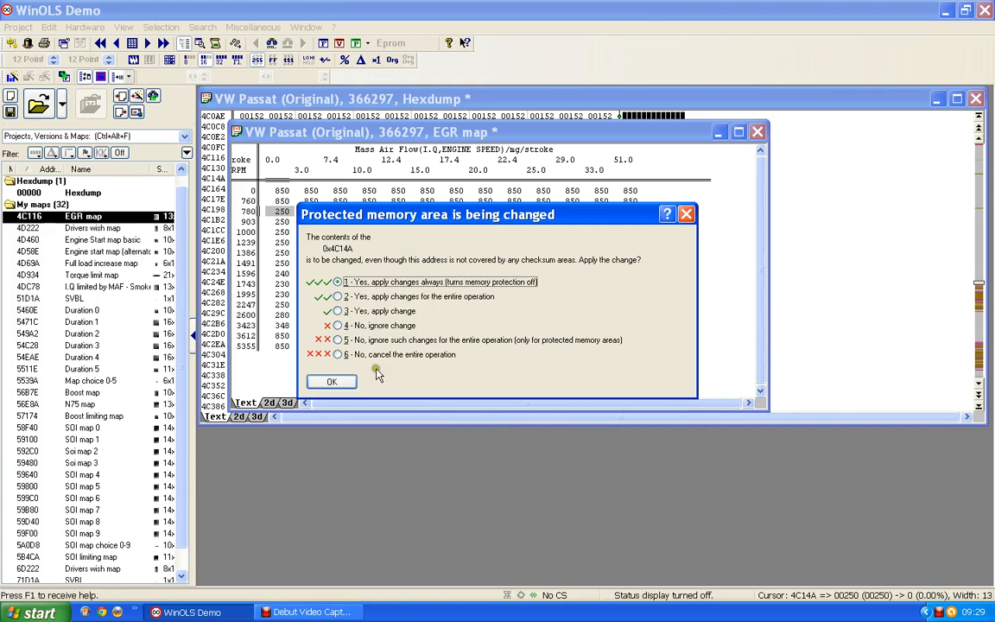
click(330, 382)
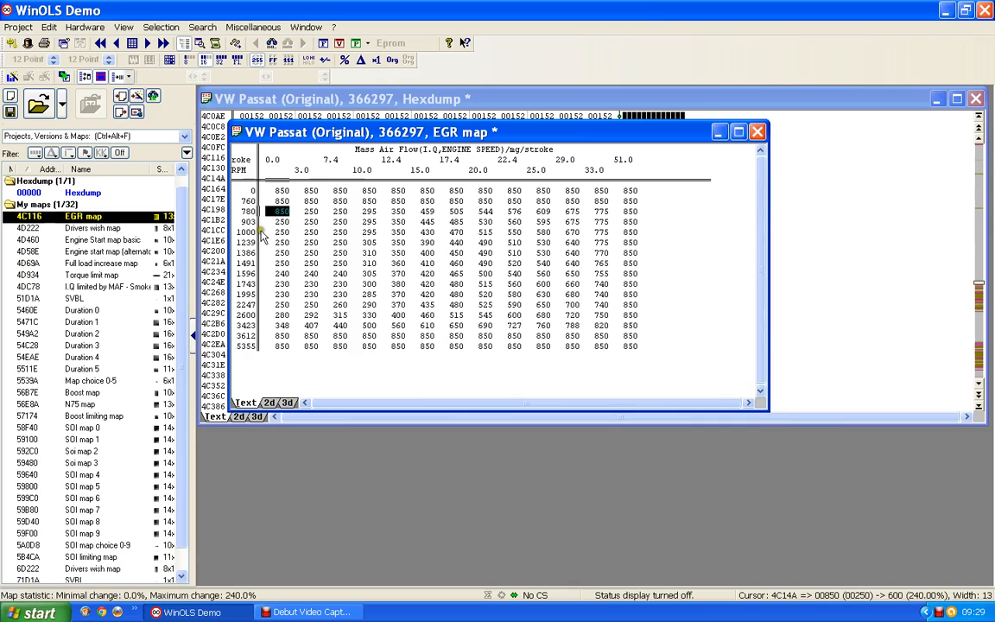
- Select the entire 903 RPM row of the EGR map and set all its cells to 850
drag(264, 213, 280, 213)
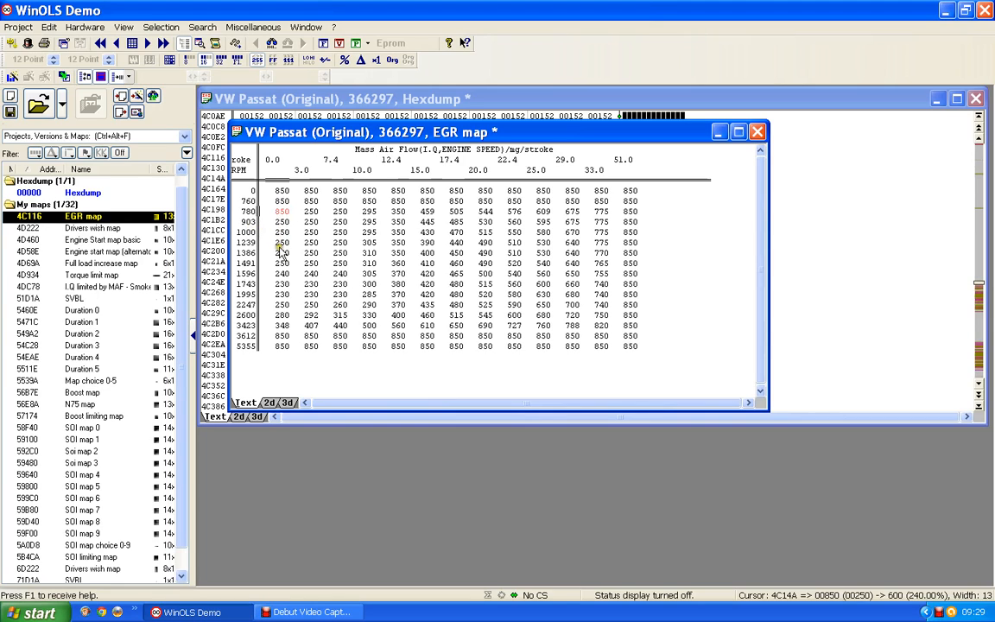
drag(281, 222, 624, 215)
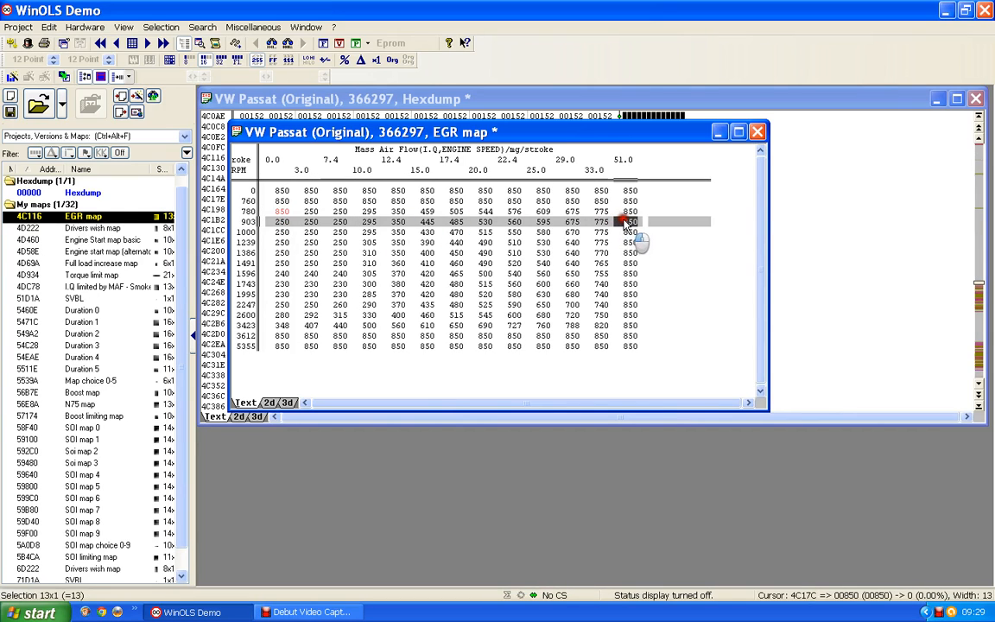
click(281, 223)
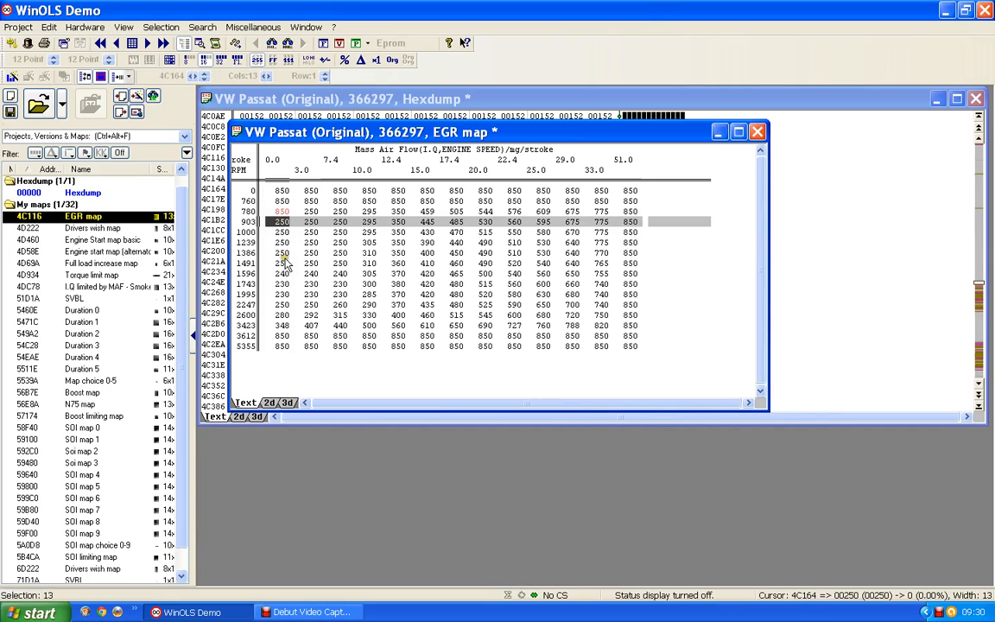
text(85)
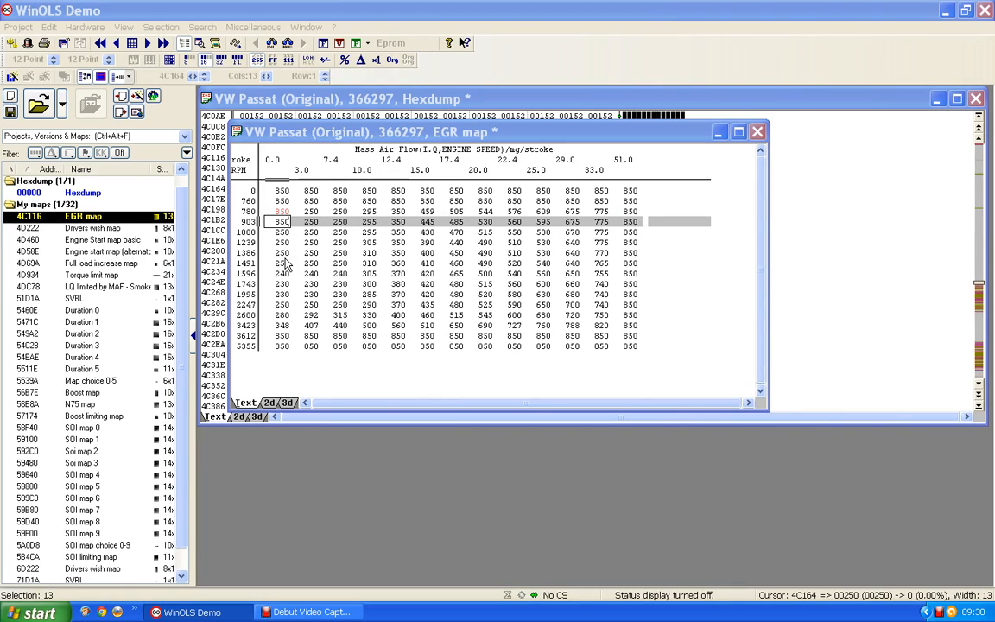
key(Return)
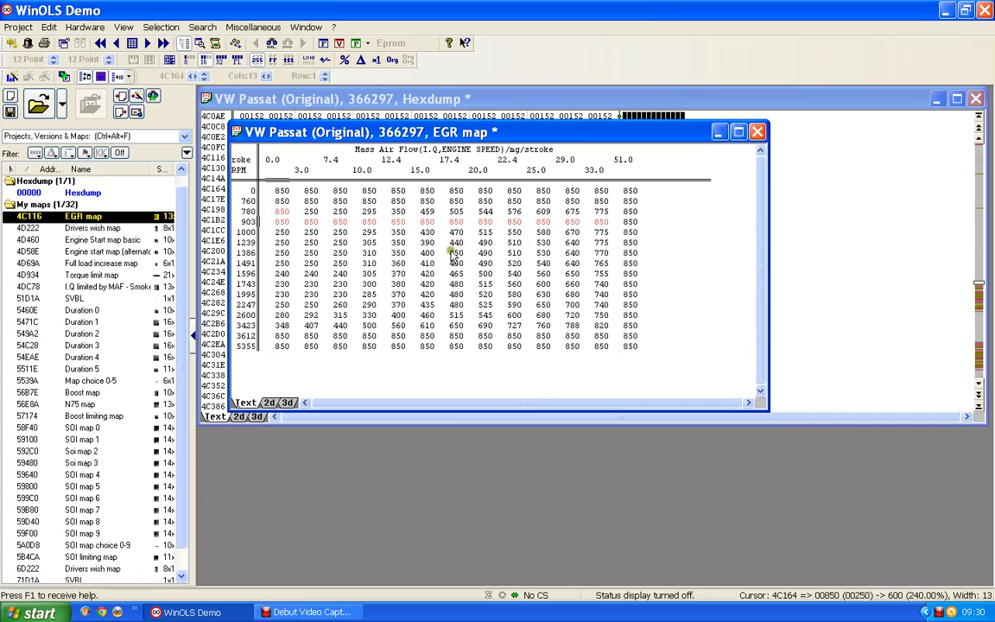
- Select the entire 1000 RPM row of the EGR map and set all its cells to 0
click(282, 233)
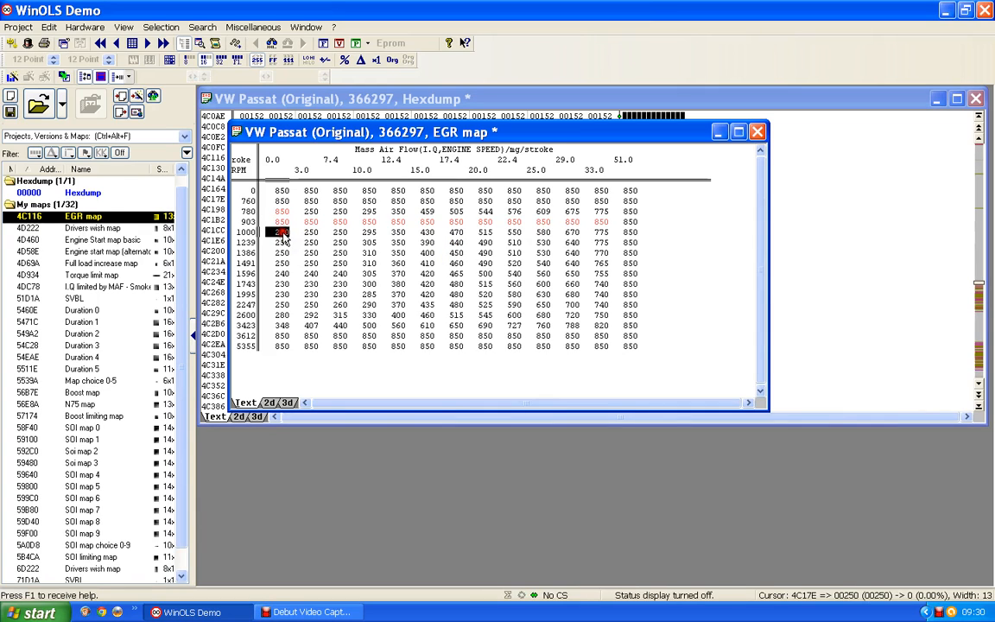
double_click(357, 232)
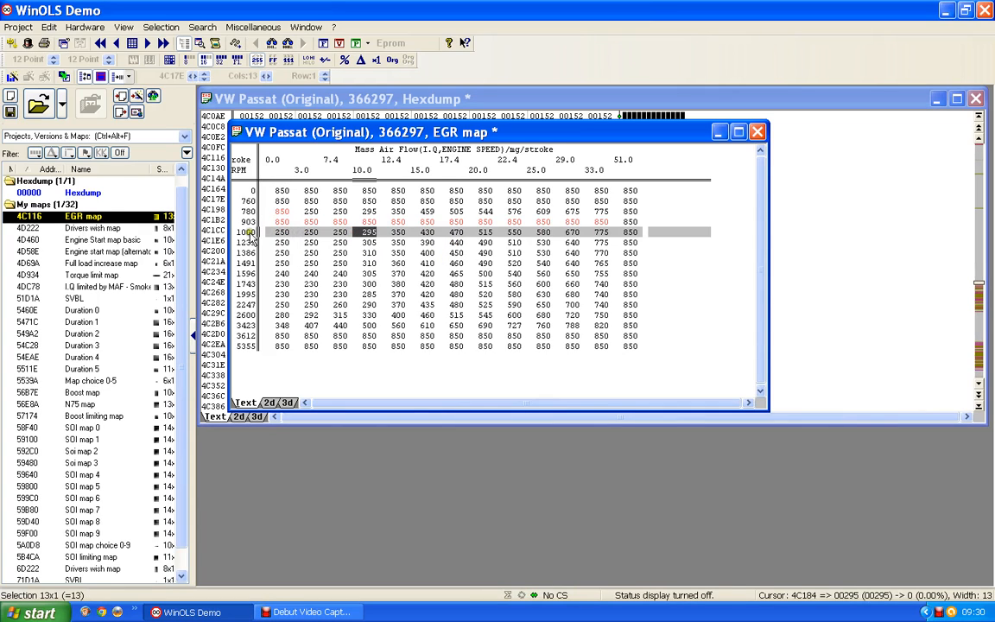
click(281, 233)
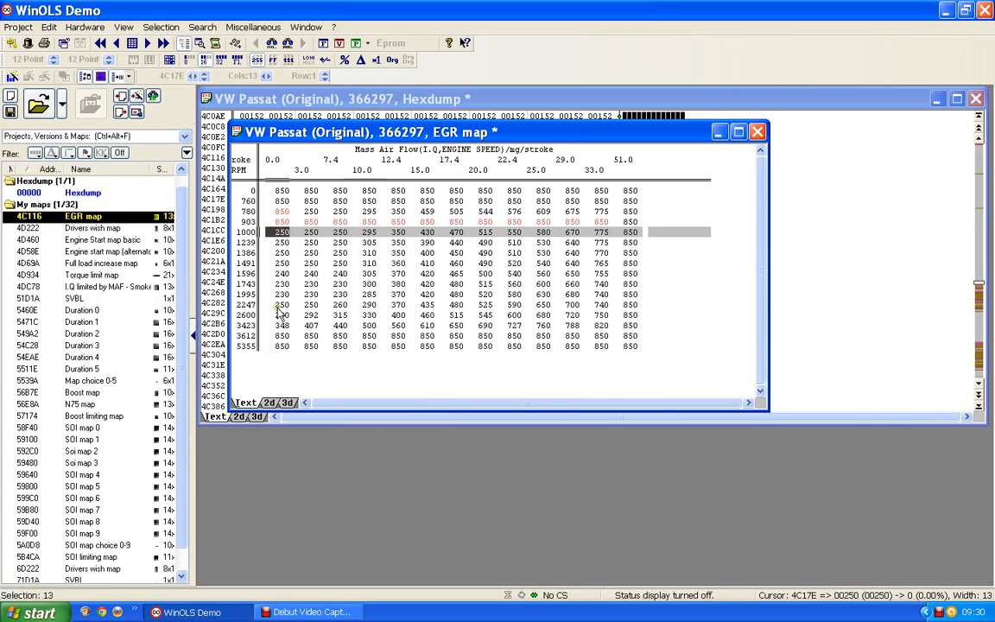
text(000)
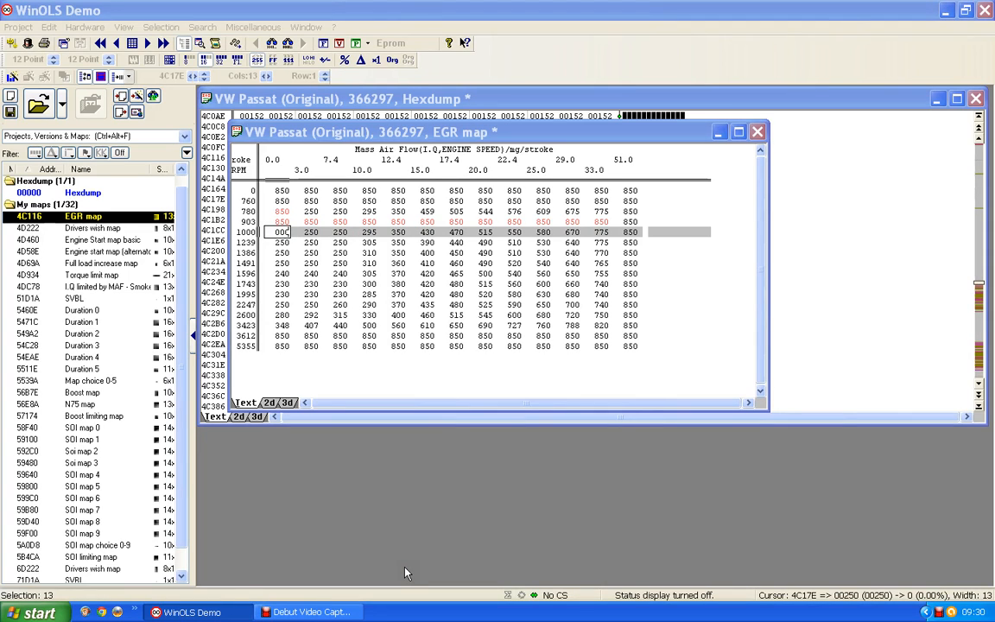
key(Return)
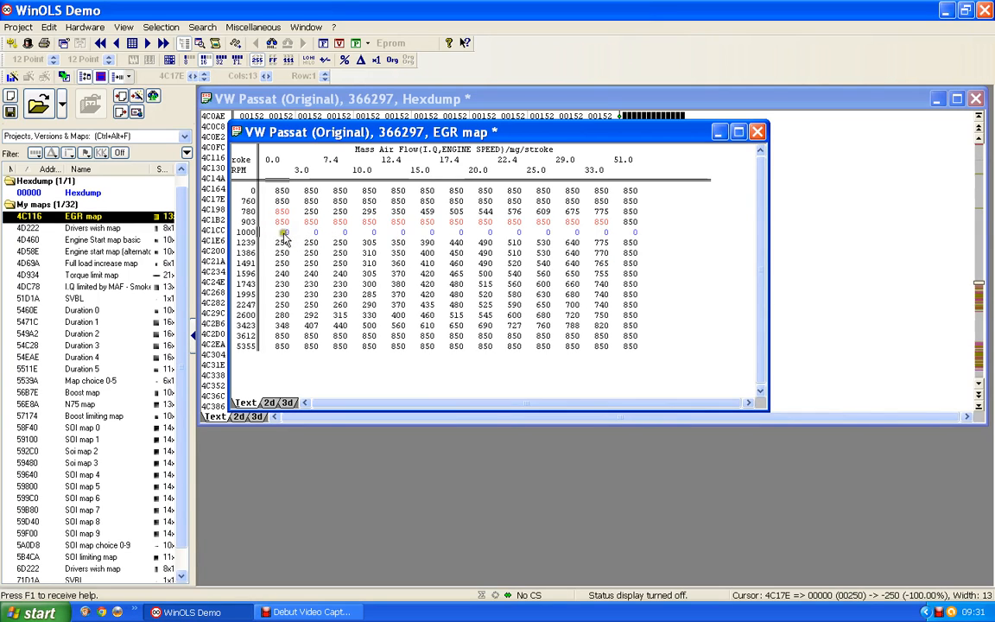
- Select the entire 1000 RPM row and set all its cells to 100
drag(271, 231, 524, 239)
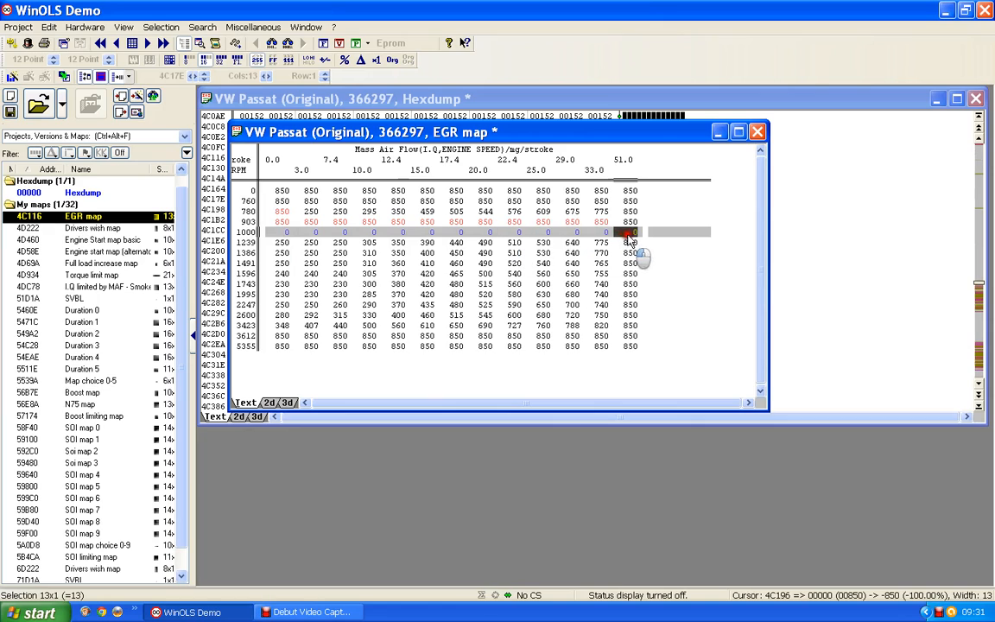
click(281, 233)
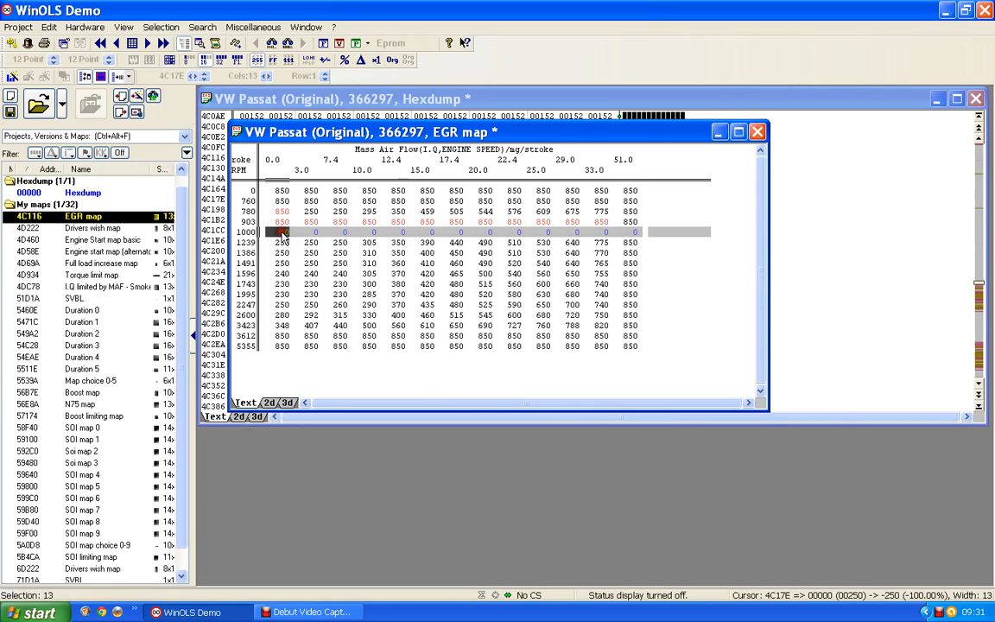
text(1)
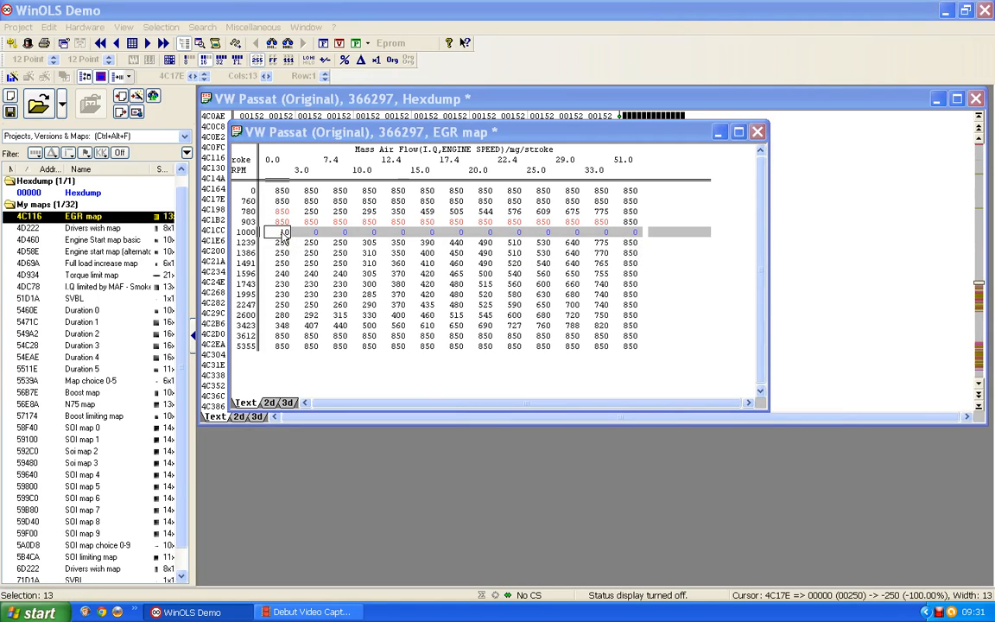
text(00)
key(Return)
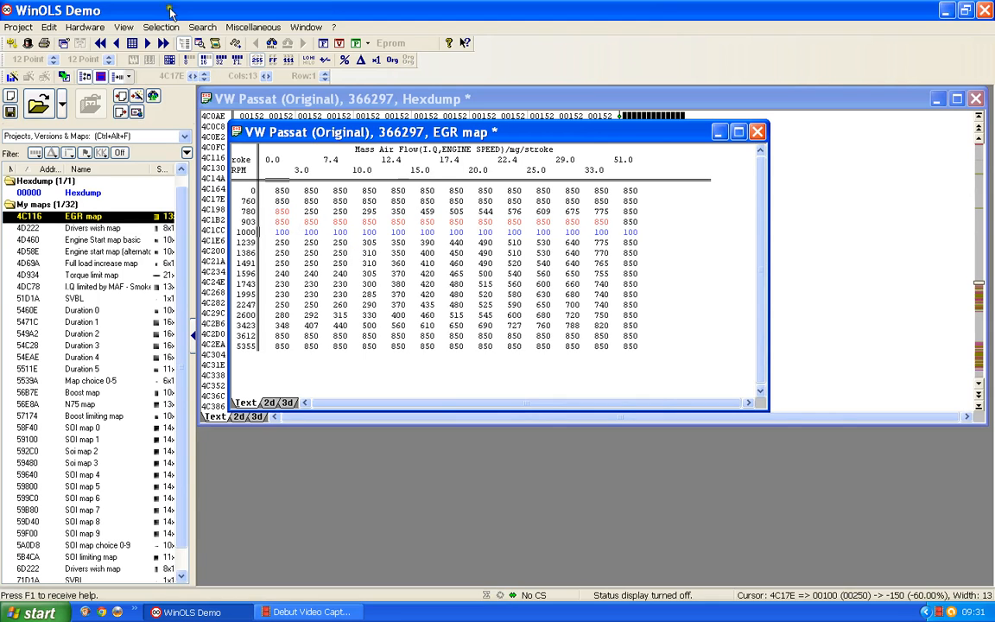
- In rectangle selection mode, select the block 0–1386 RPM by 0.0–7.4 and set all its cells to 850
click(155, 28)
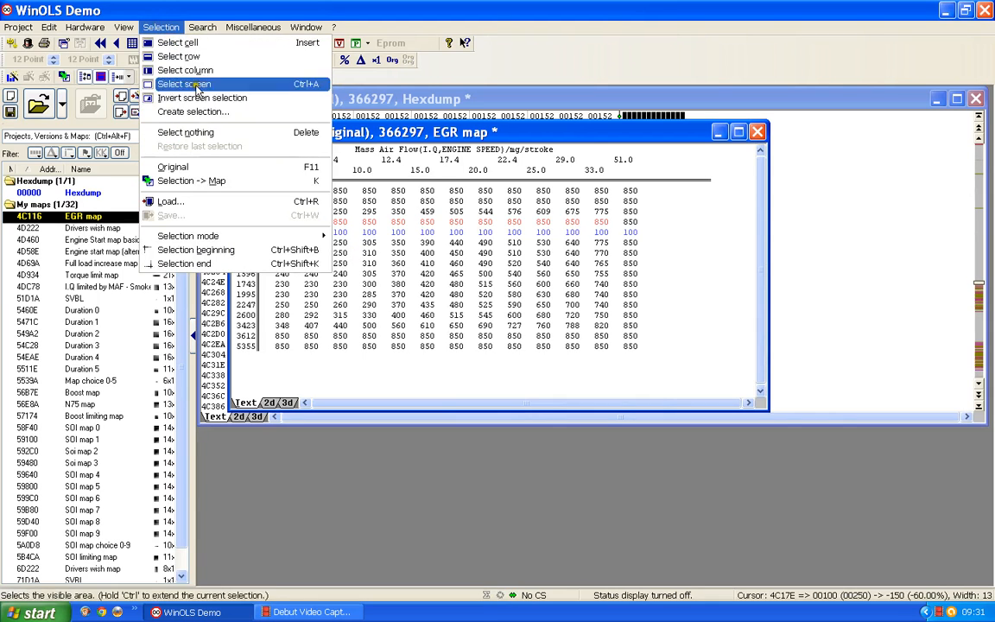
mouse_move(250, 240)
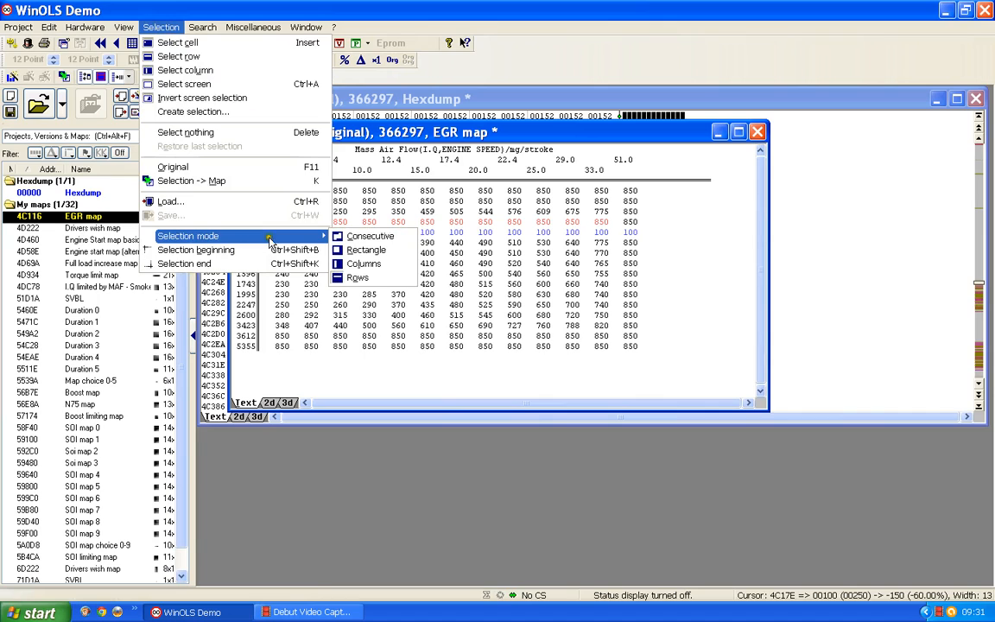
click(354, 249)
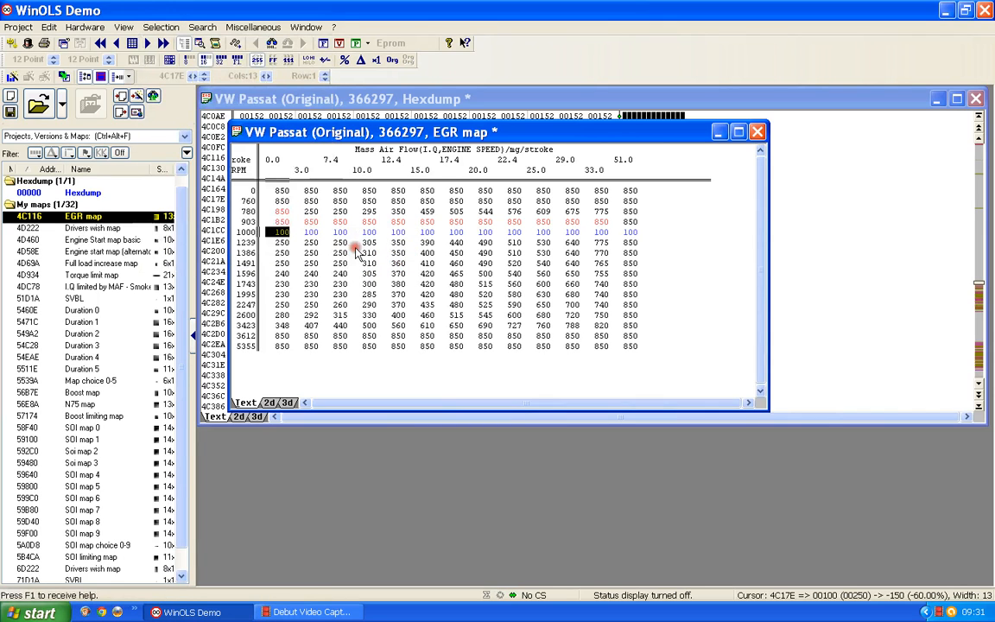
click(280, 190)
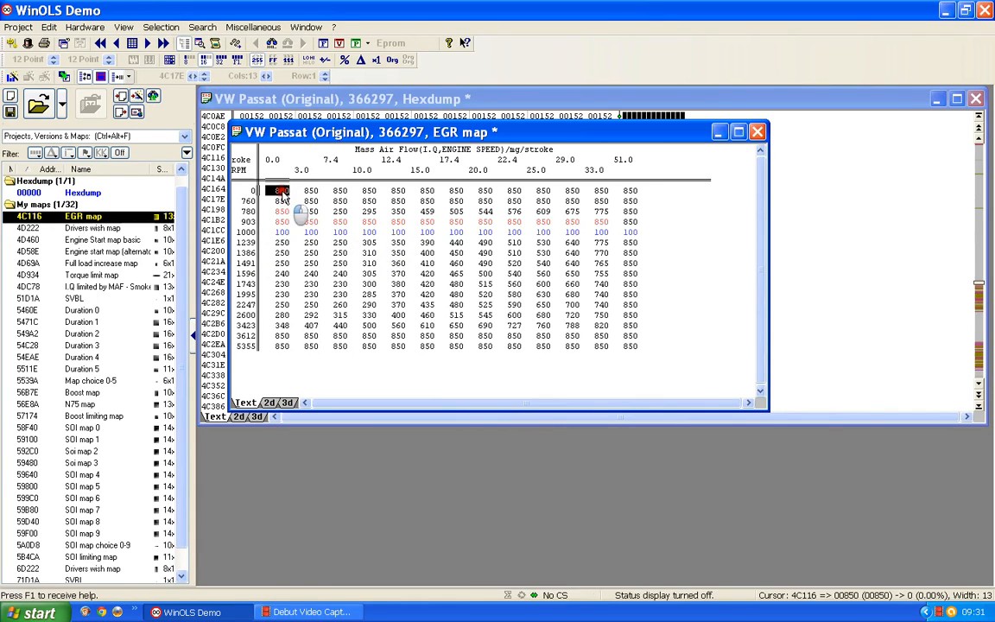
drag(282, 195, 338, 261)
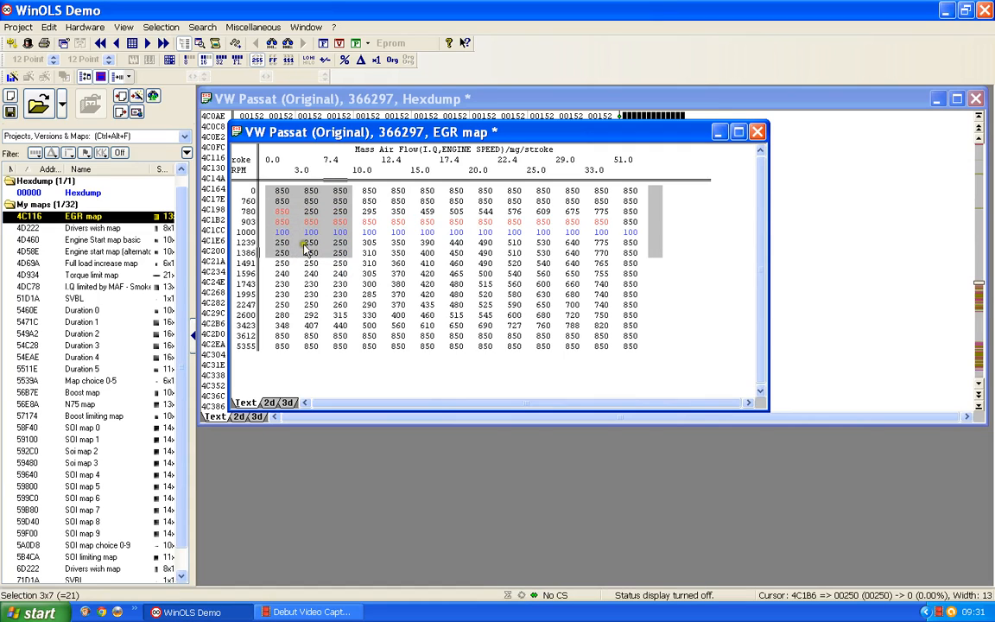
click(278, 191)
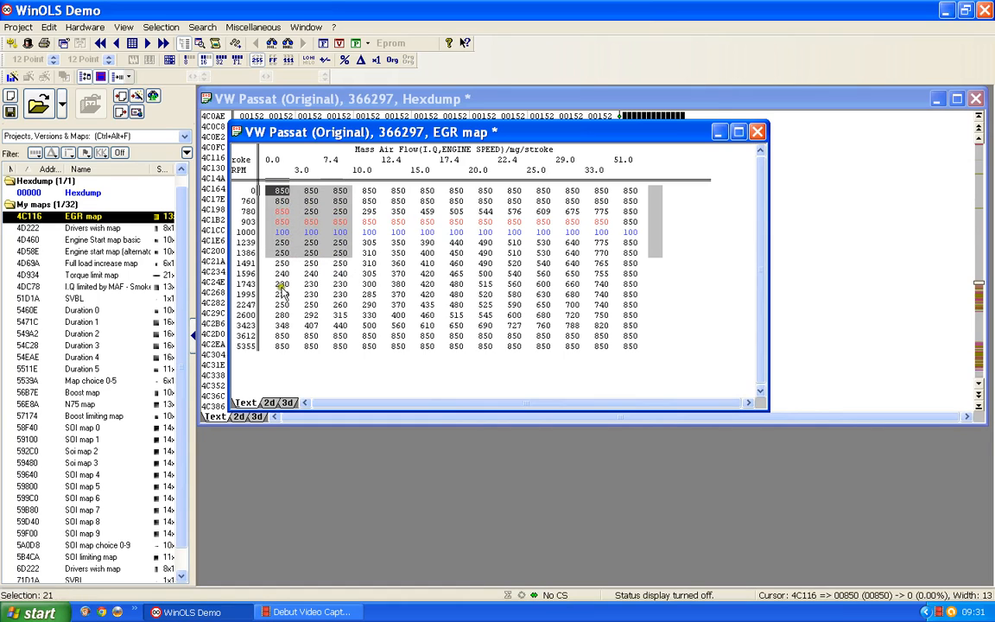
text(8)
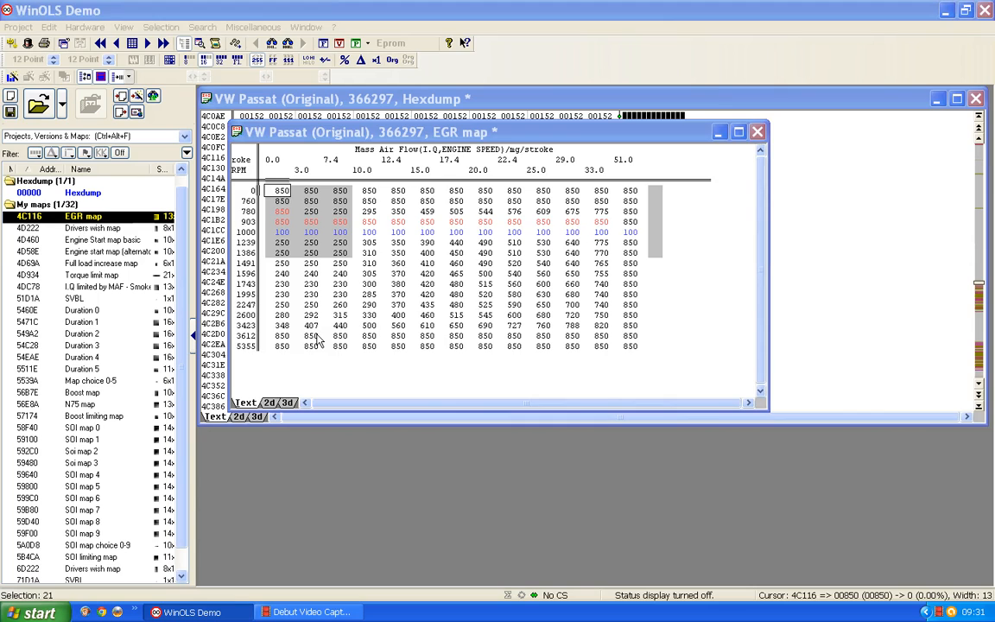
text(50)
key(Return)
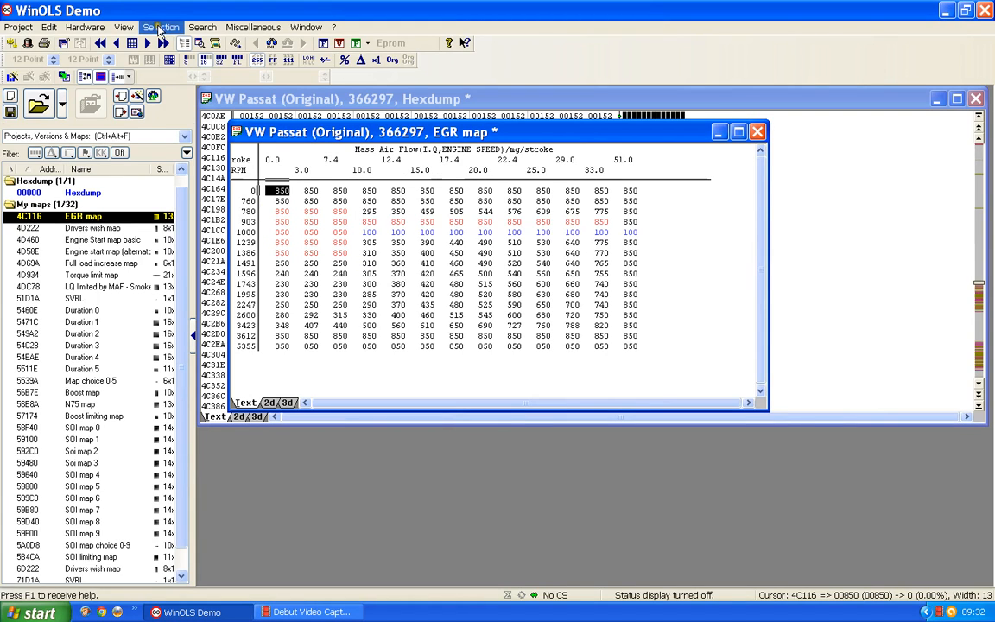
- In column selection mode, select the entire 33.0 column of the EGR map and set all its cells to 850
click(158, 28)
mouse_move(214, 236)
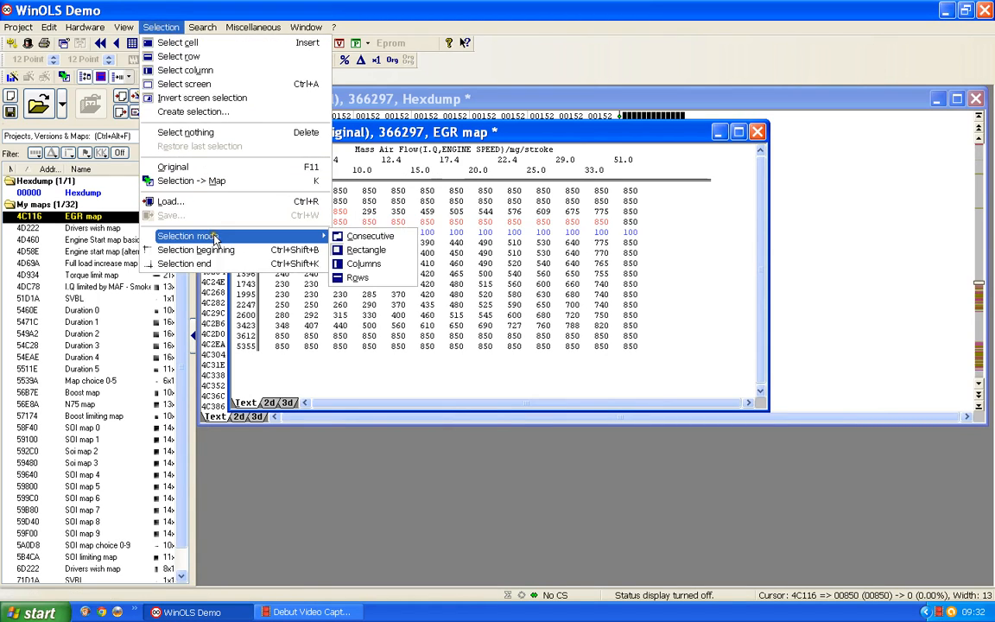
click(368, 266)
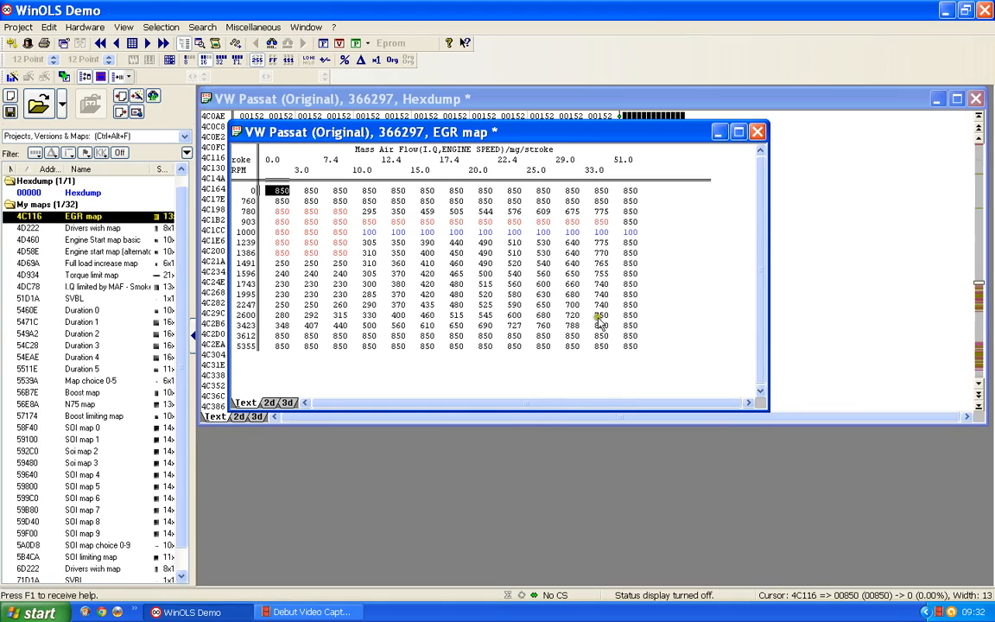
click(601, 197)
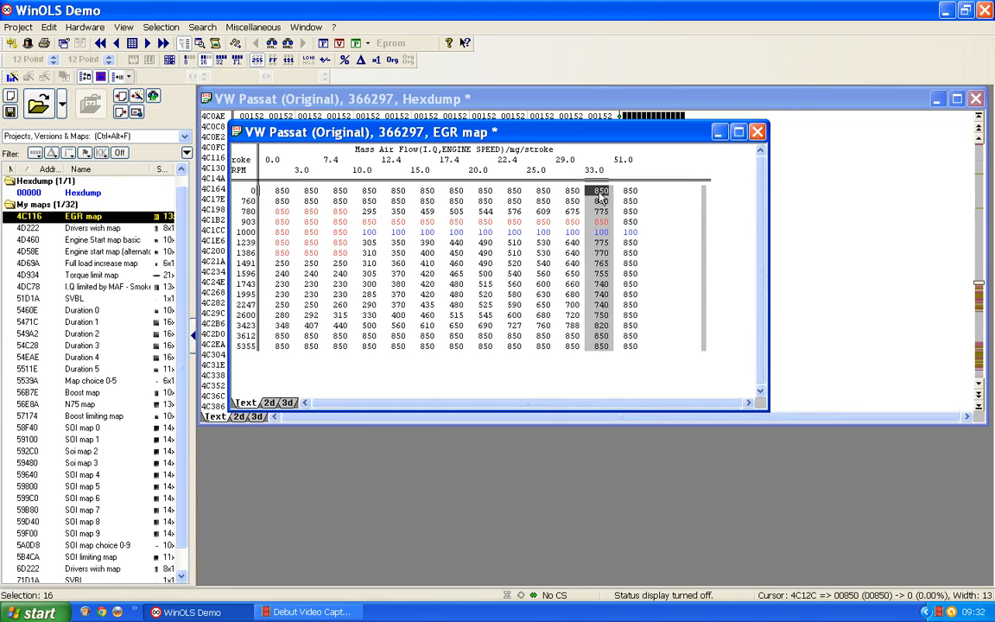
text(85)
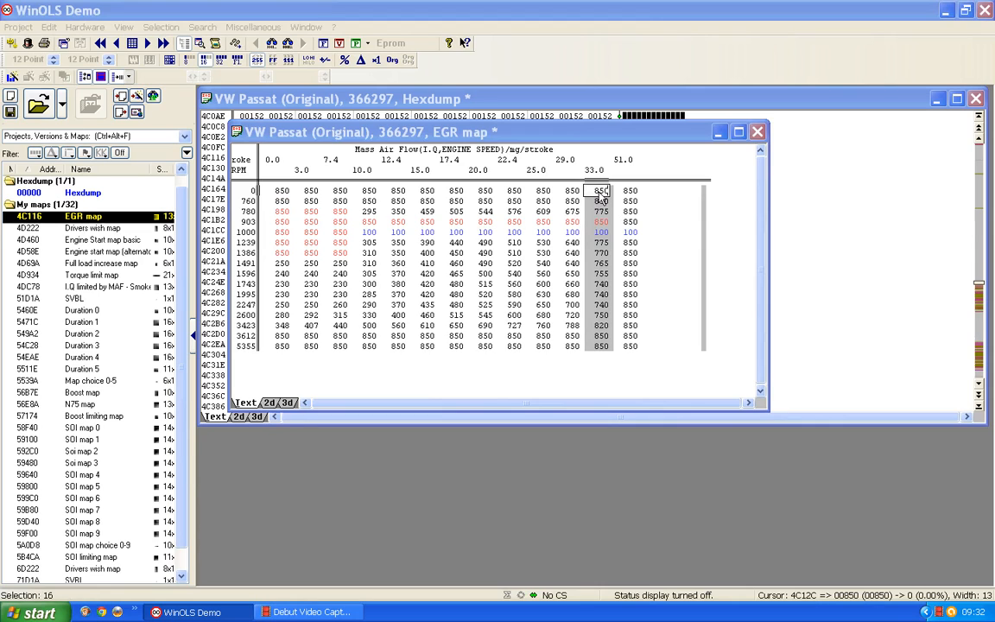
key(Return)
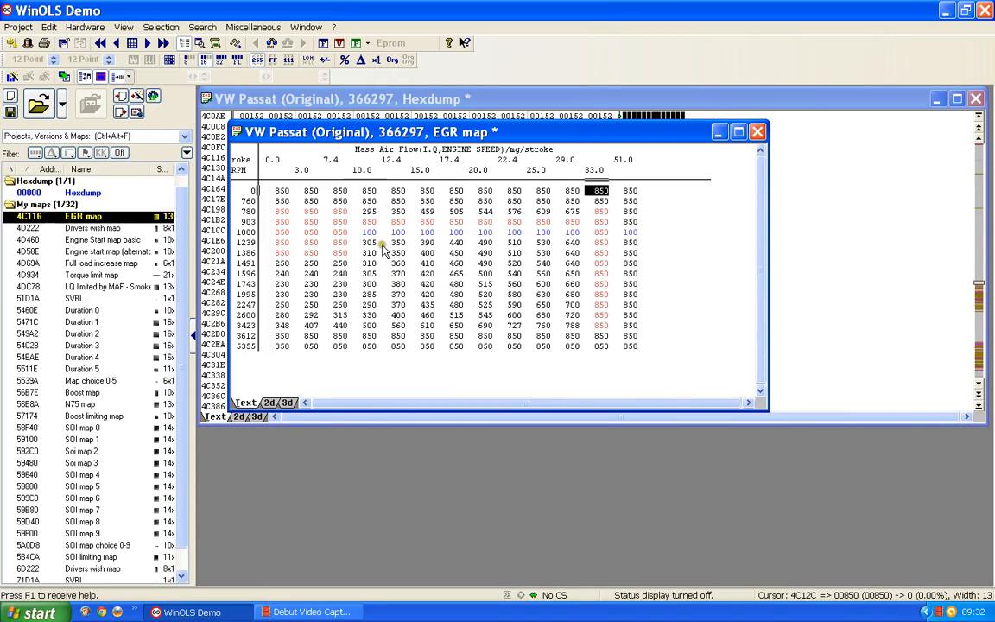
- In consecutive selection mode, select every cell of the EGR map and set them all to 850
click(161, 26)
mouse_move(213, 239)
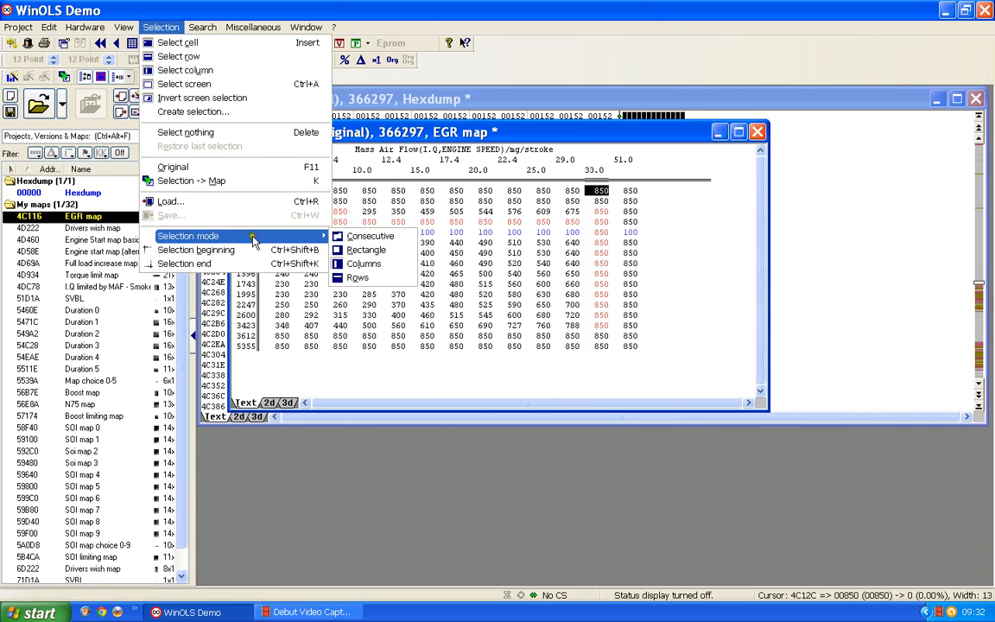
click(373, 238)
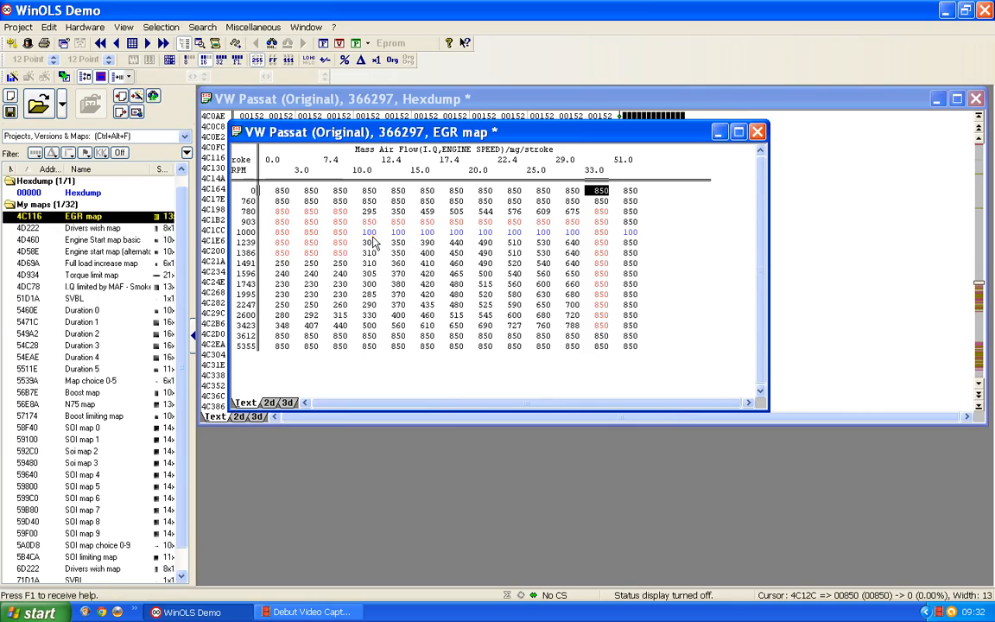
drag(279, 195, 634, 353)
click(496, 204)
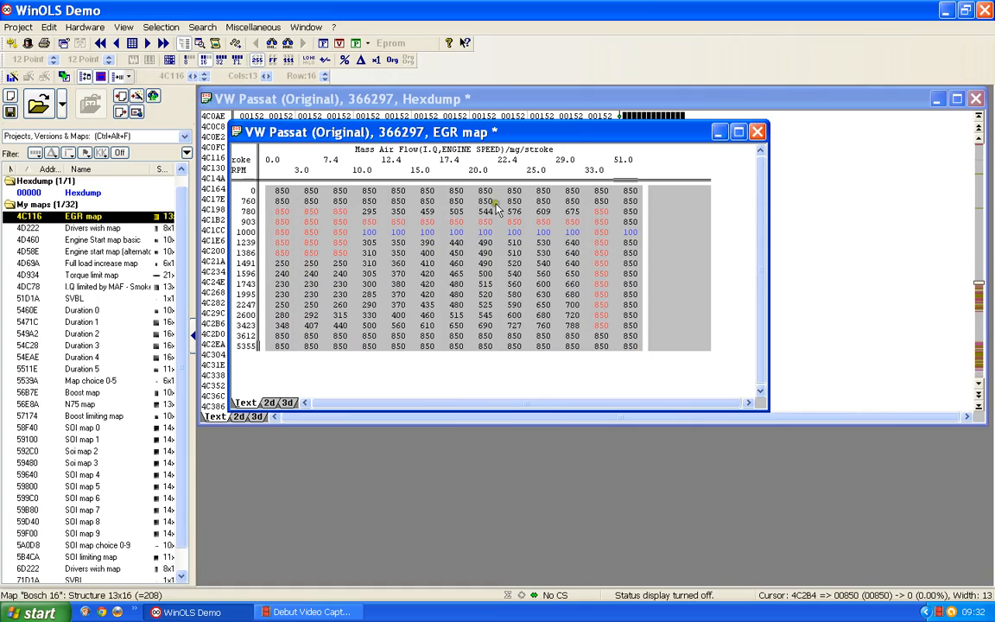
click(286, 194)
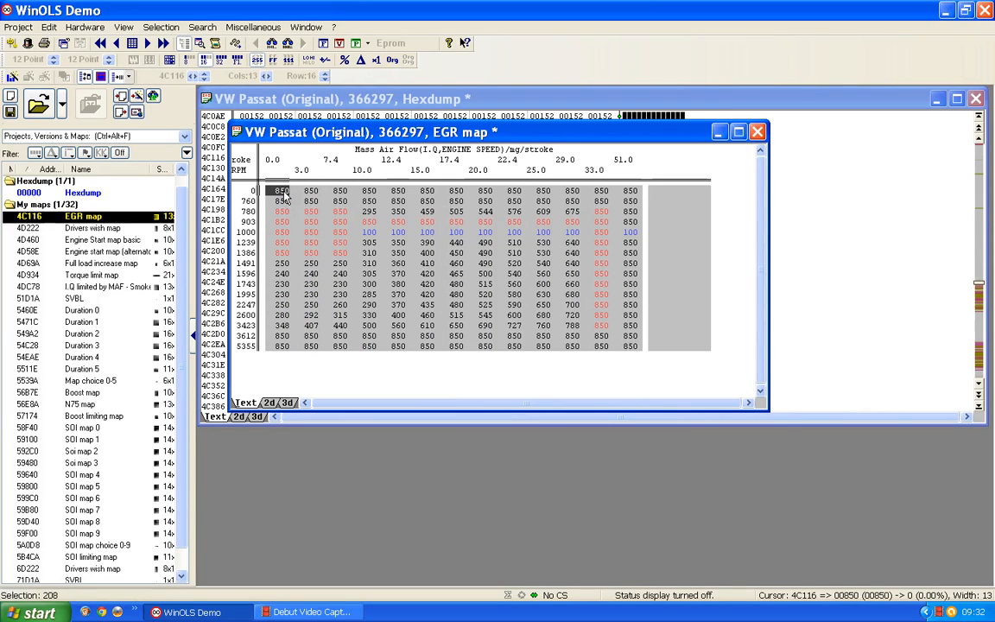
double_click(285, 192)
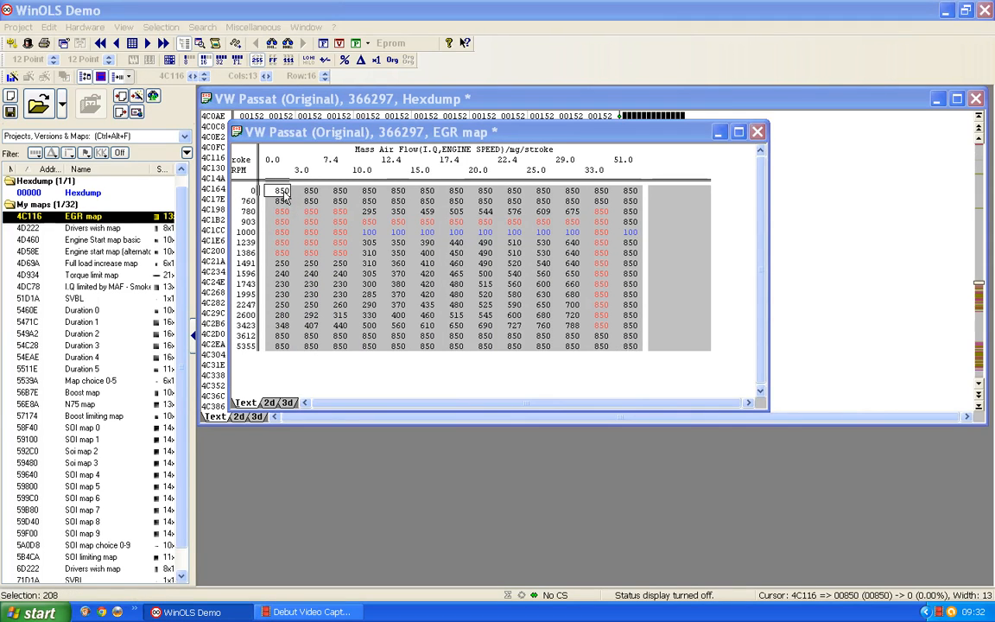
key(Return)
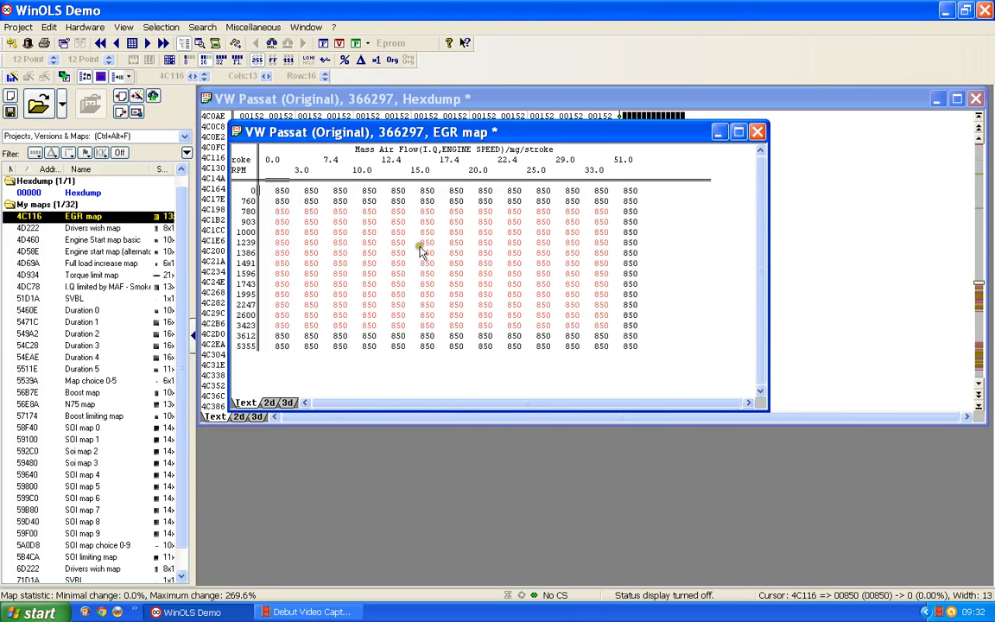
click(455, 284)
click(491, 370)
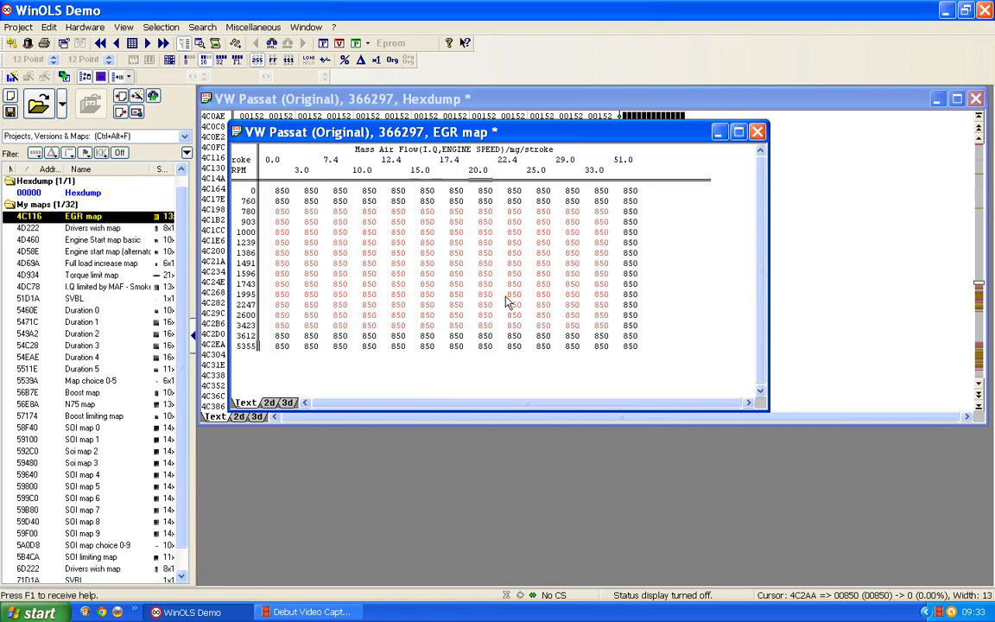
click(502, 300)
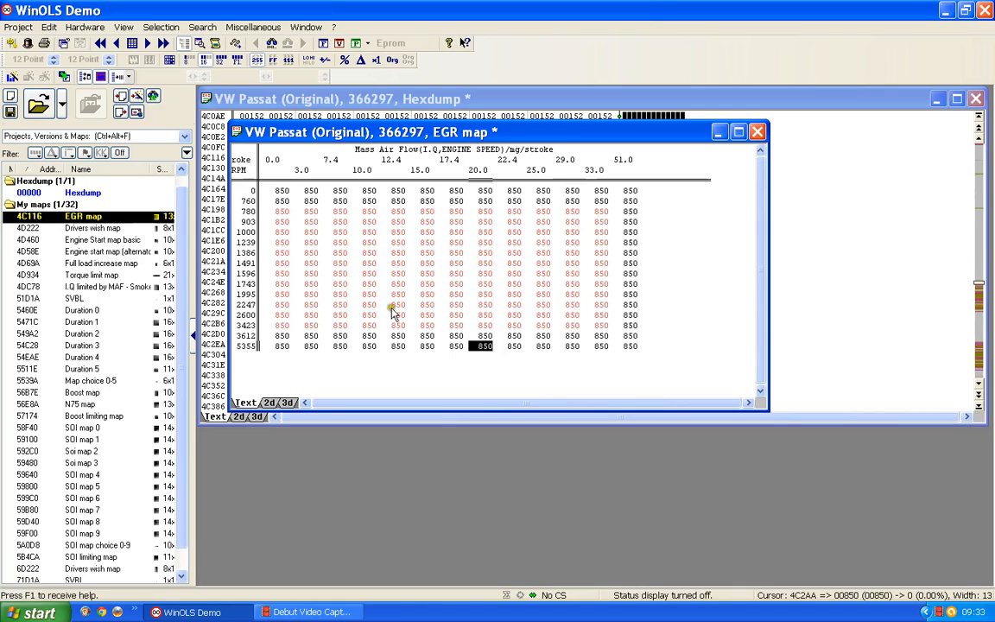
click(480, 265)
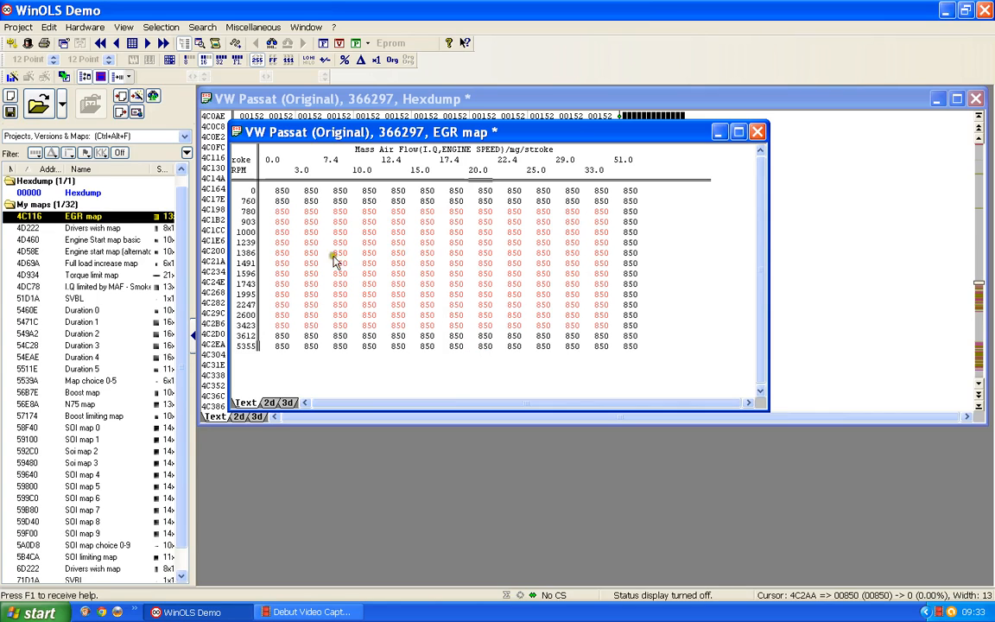
click(406, 245)
click(414, 266)
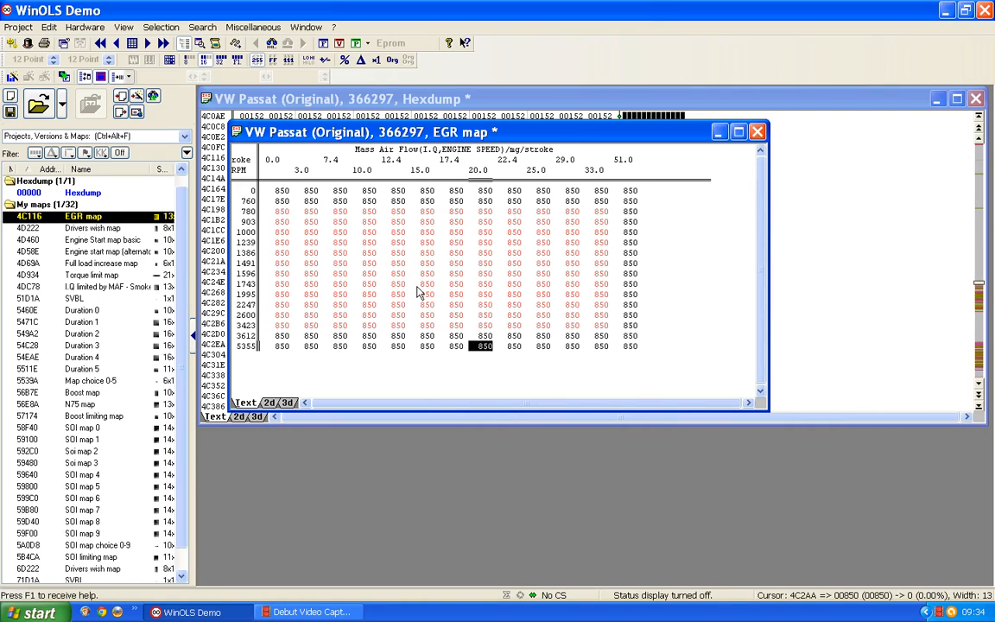
click(417, 272)
- Close the EGR map, reopen it from the hexdump, and set the last column's axis value to 55.0
click(758, 132)
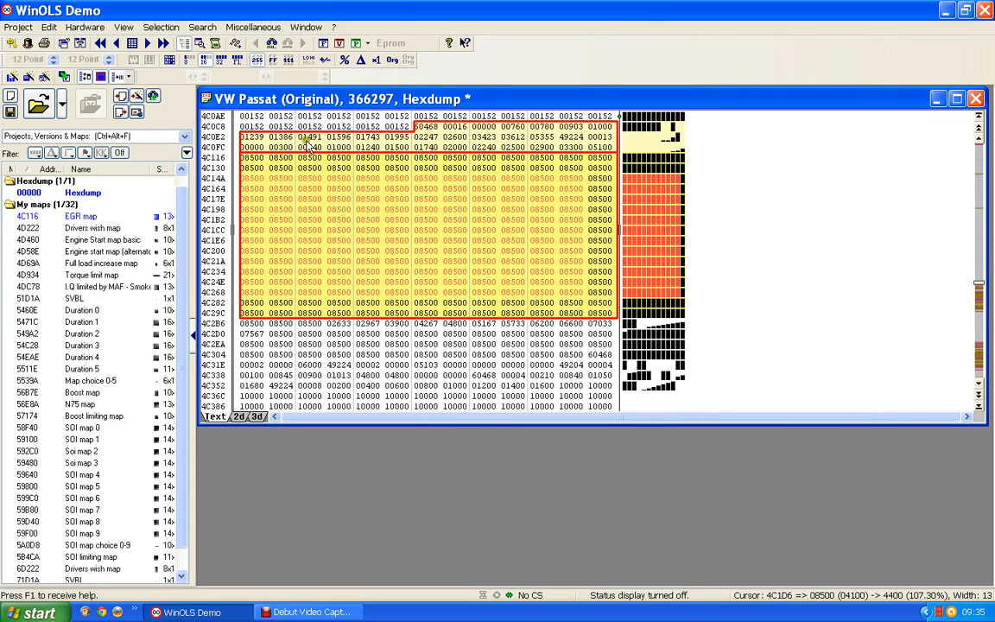
double_click(422, 237)
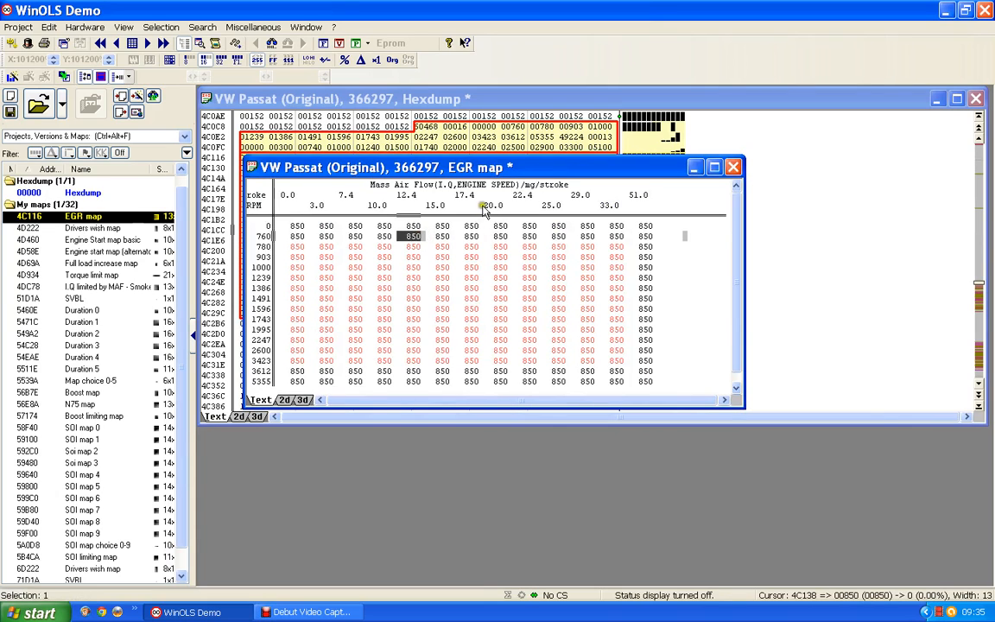
click(485, 208)
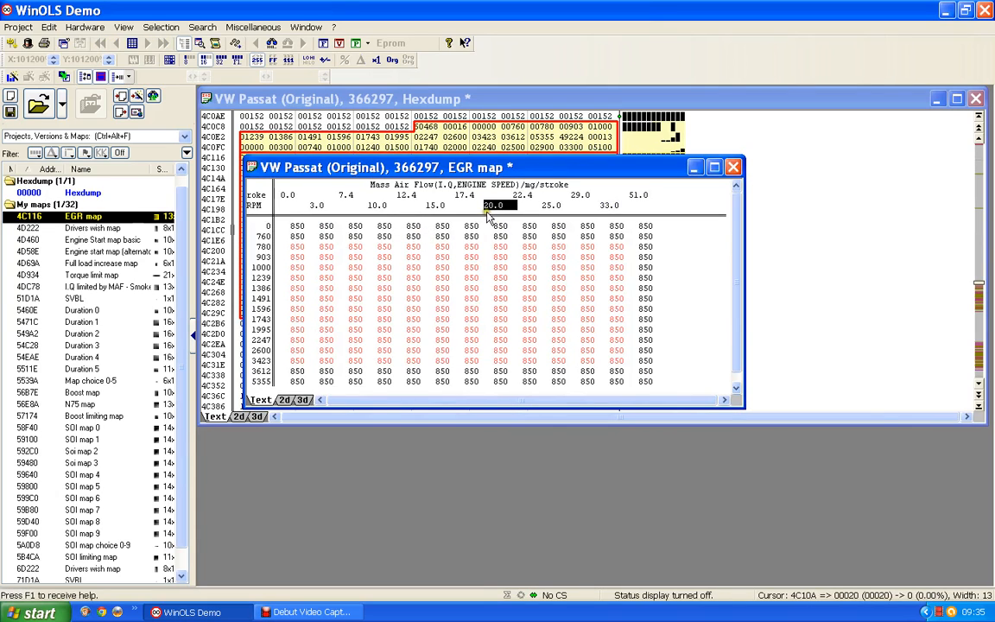
click(646, 227)
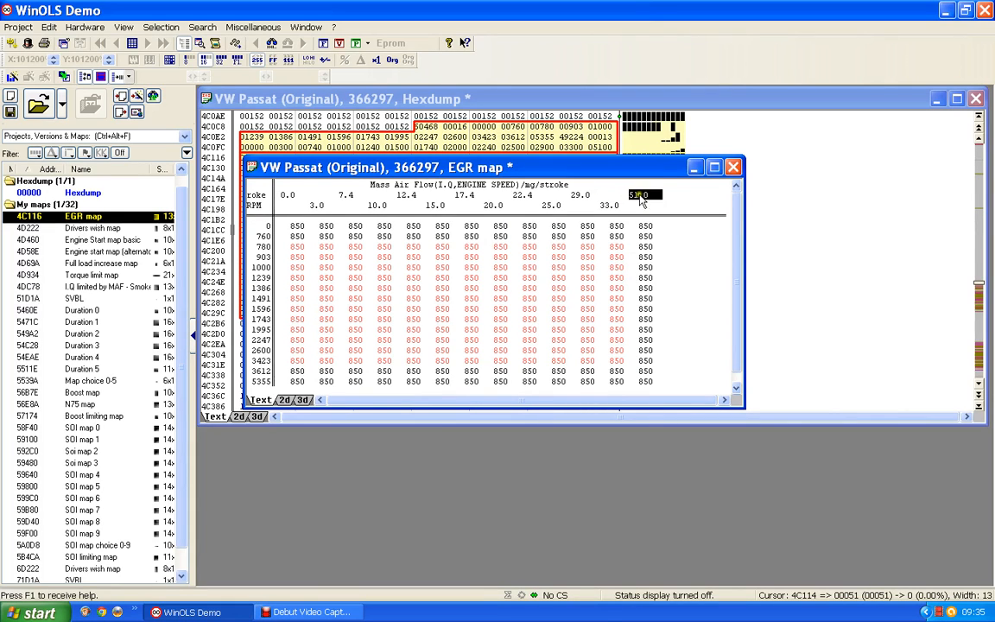
text(5)
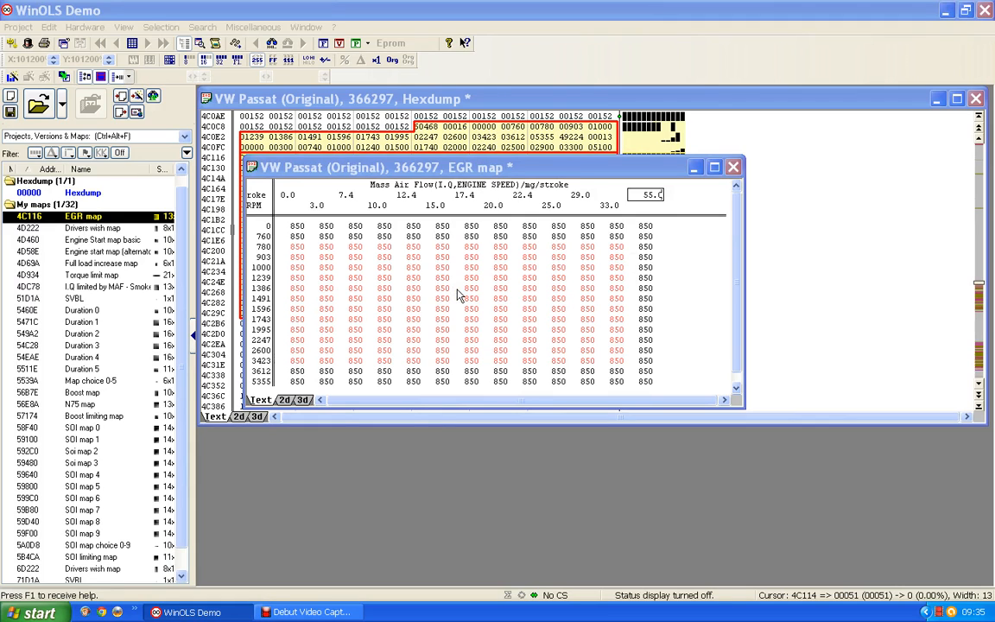
key(Return)
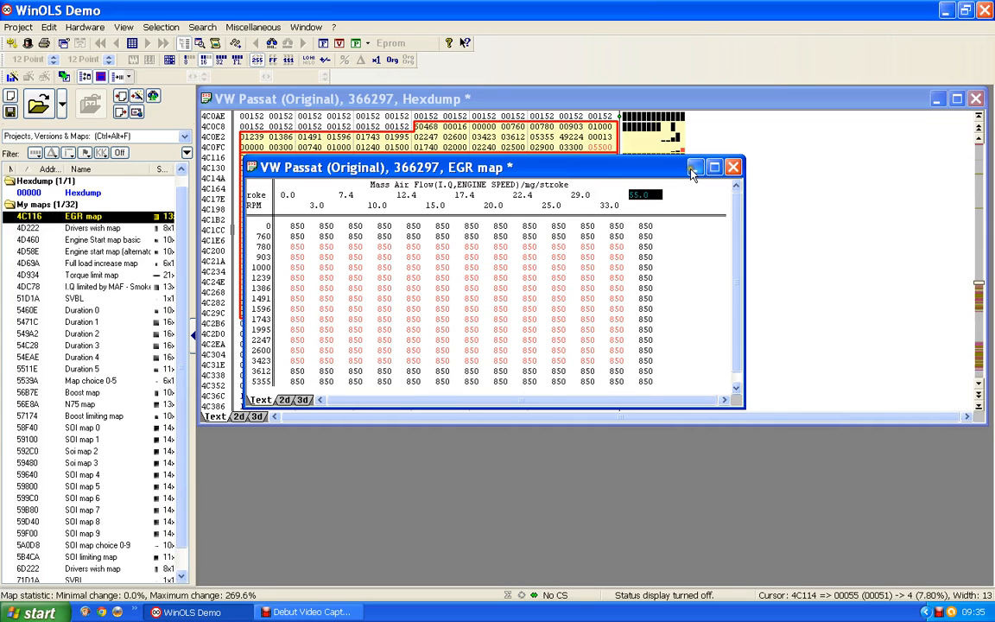
- Compare the EGR map with the hexdump, close the map, and save the modified file as a new version named "egr change"
drag(588, 166, 587, 304)
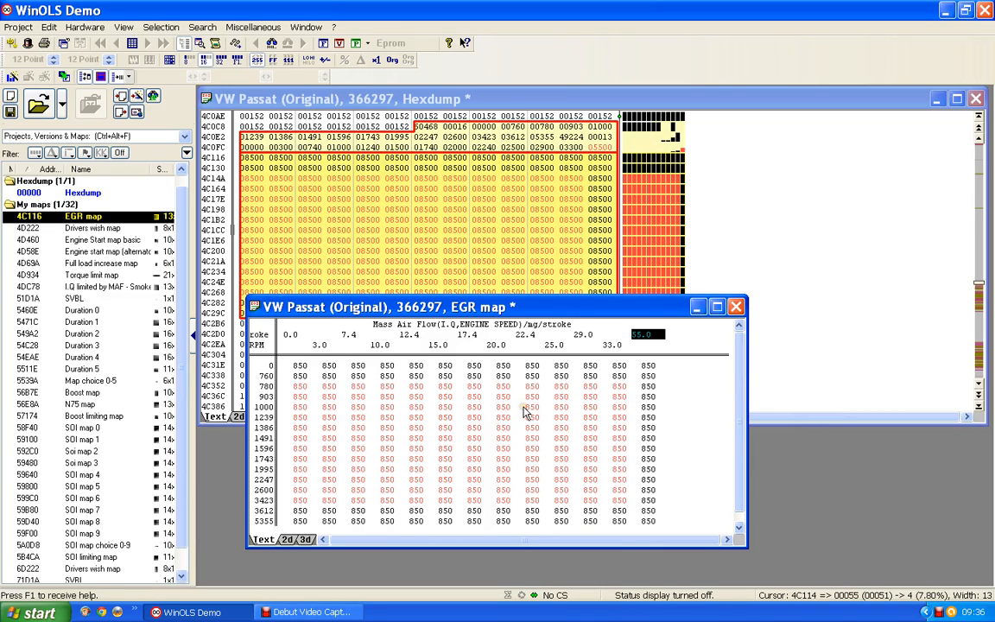
click(734, 307)
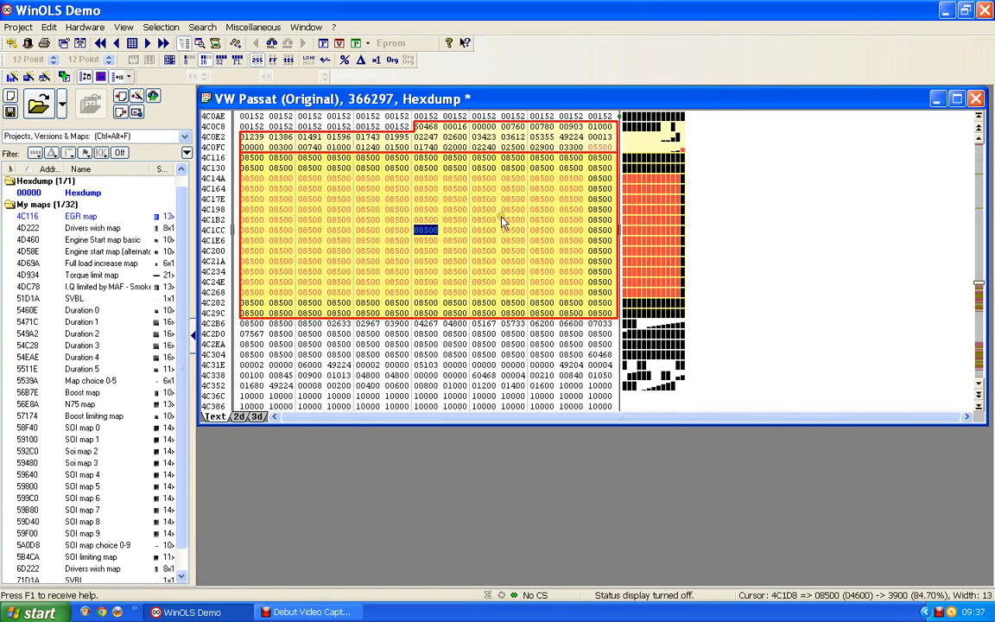
click(10, 111)
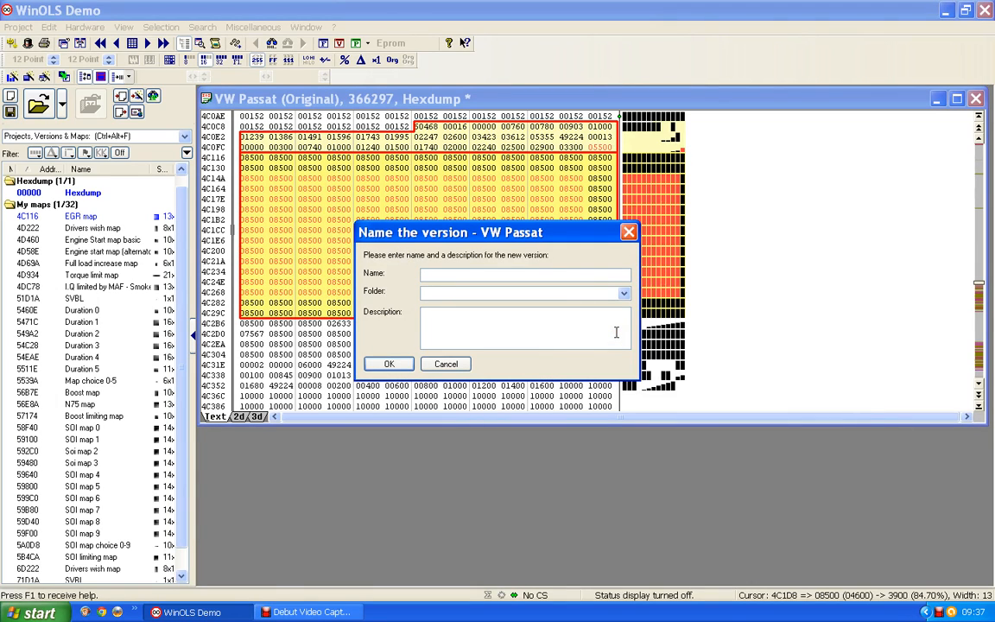
text(egr change)
click(388, 364)
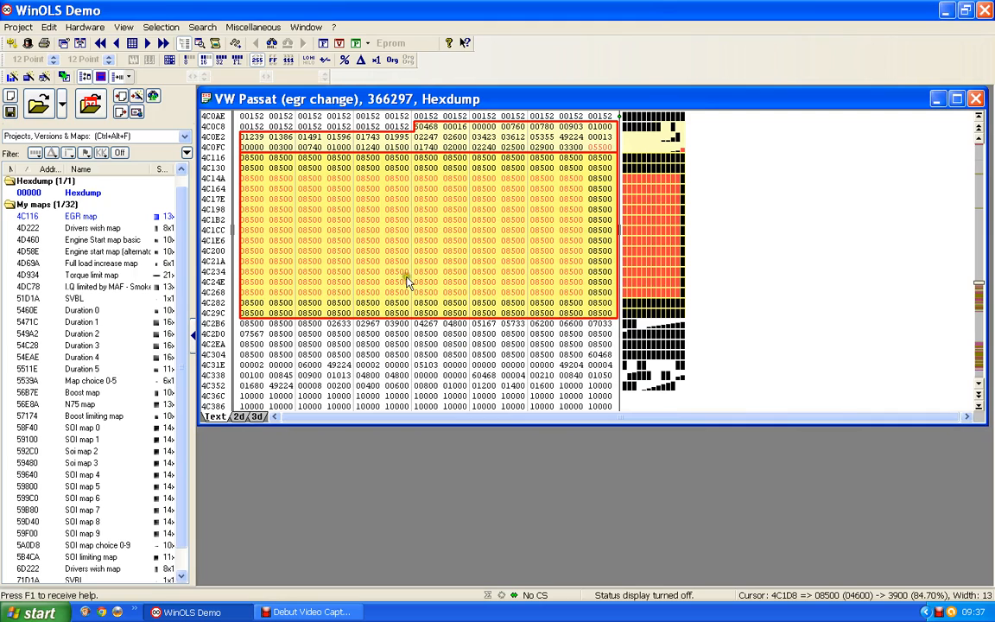
- Try to delete the "egr change" version from the VW Passat project's version list, and leave the list
click(93, 105)
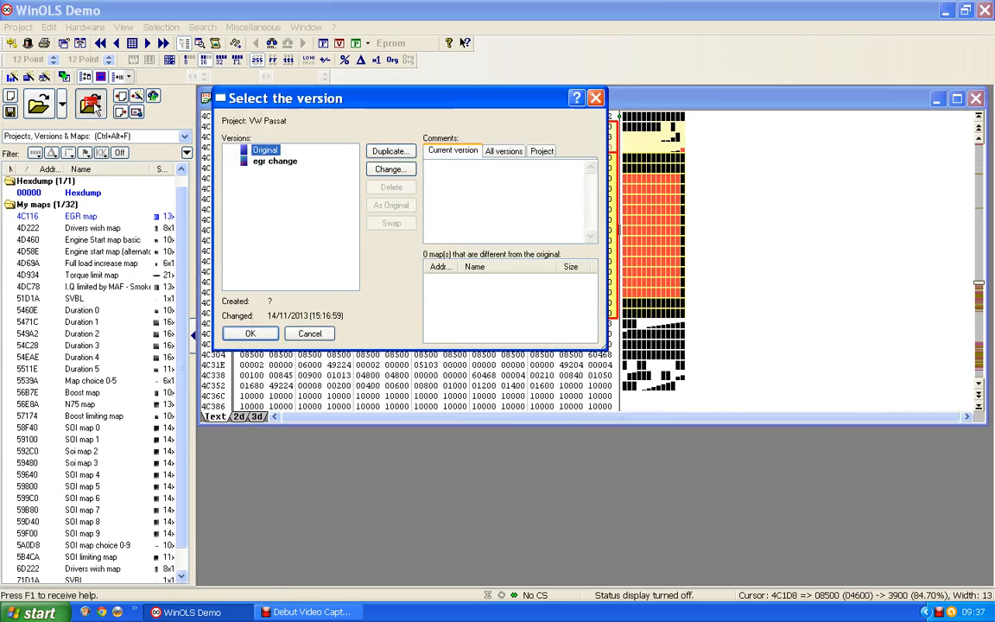
click(274, 163)
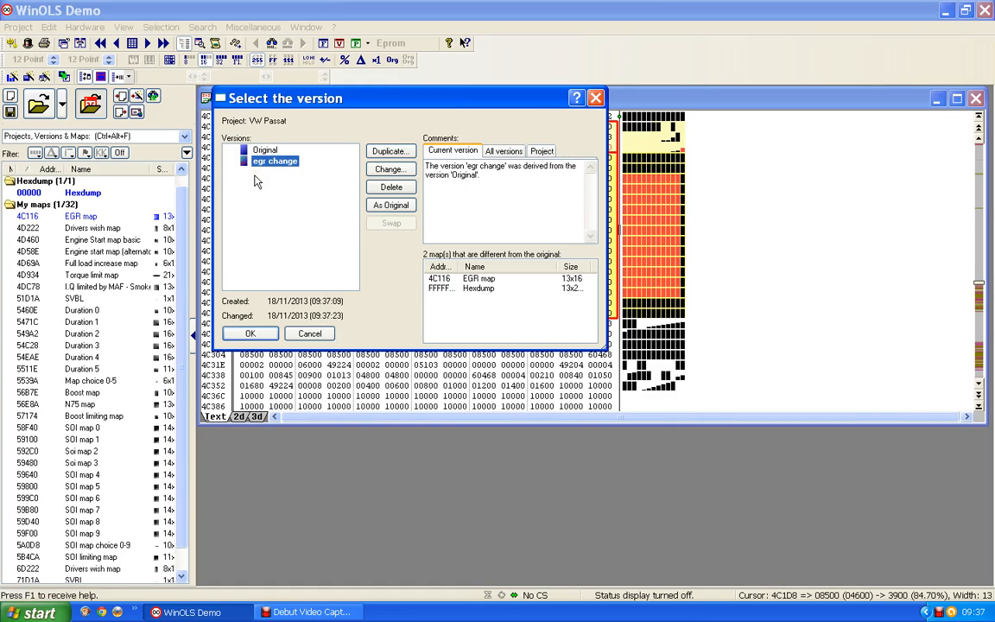
click(390, 189)
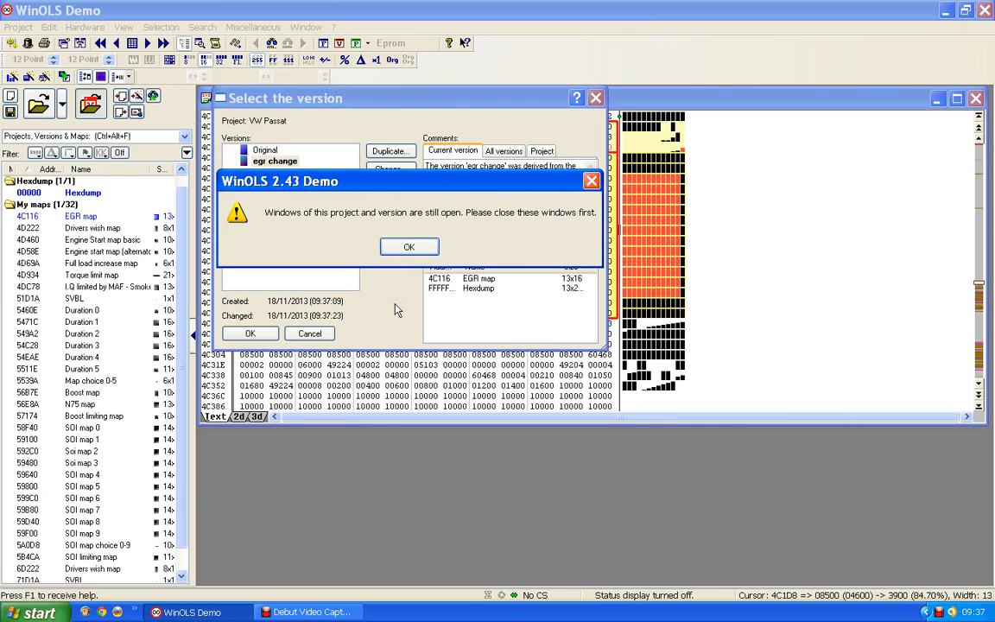
click(408, 247)
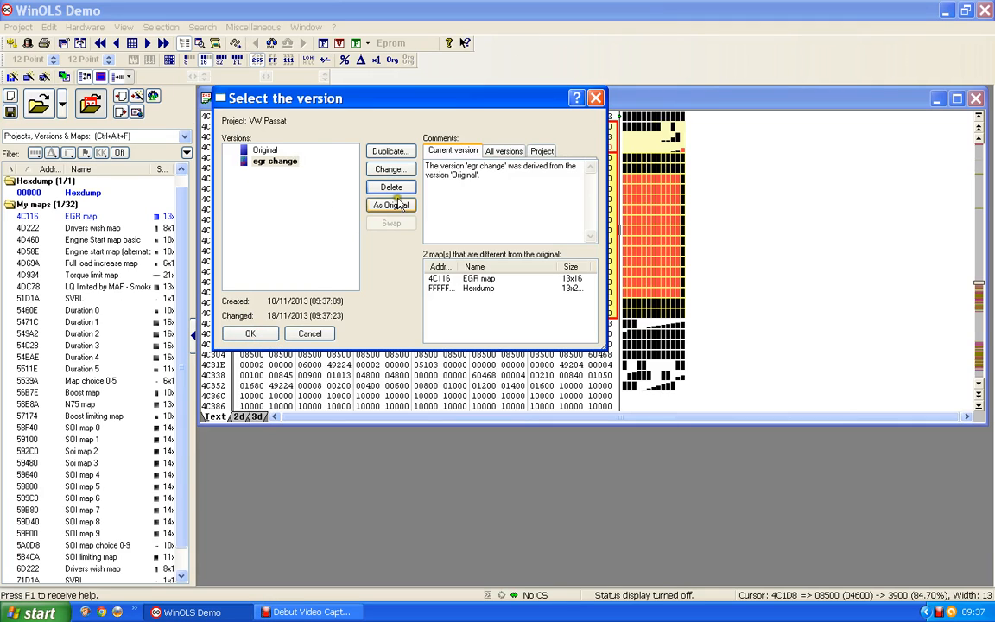
click(596, 99)
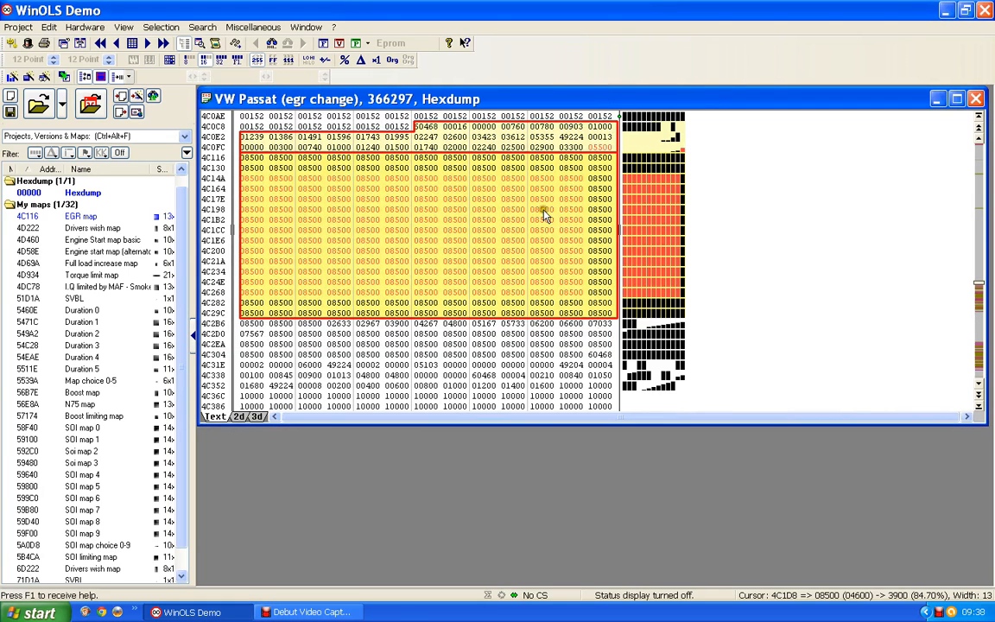